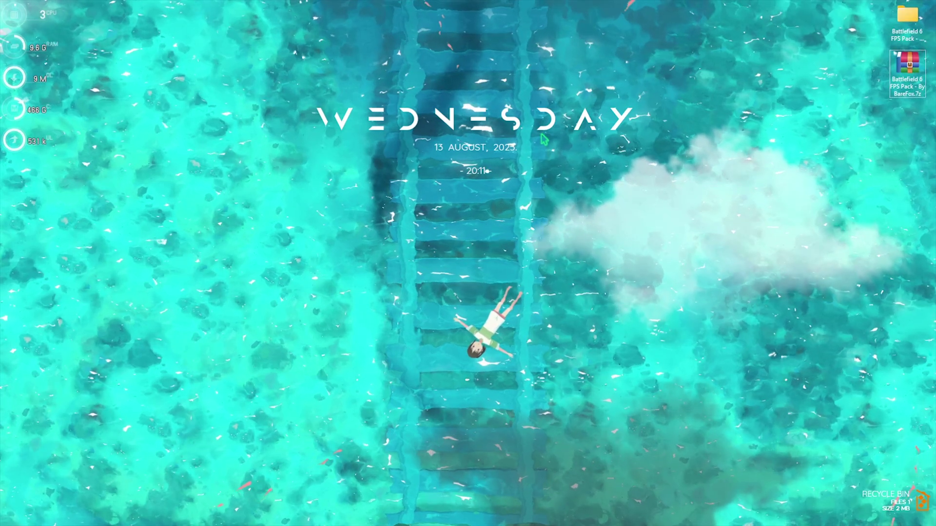
Launch Settings from Start search and go to Personalization > Colors.
key(super)
text(settings)
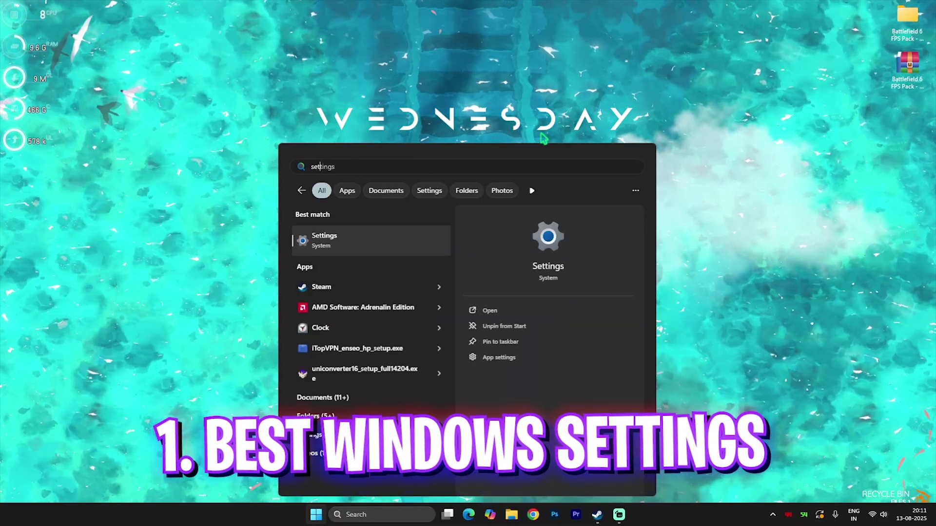
key(Return)
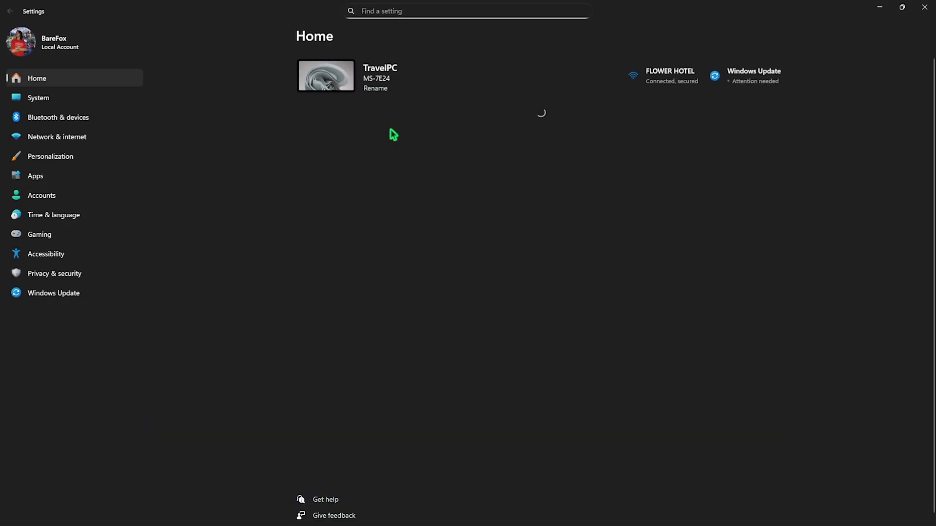
click(61, 165)
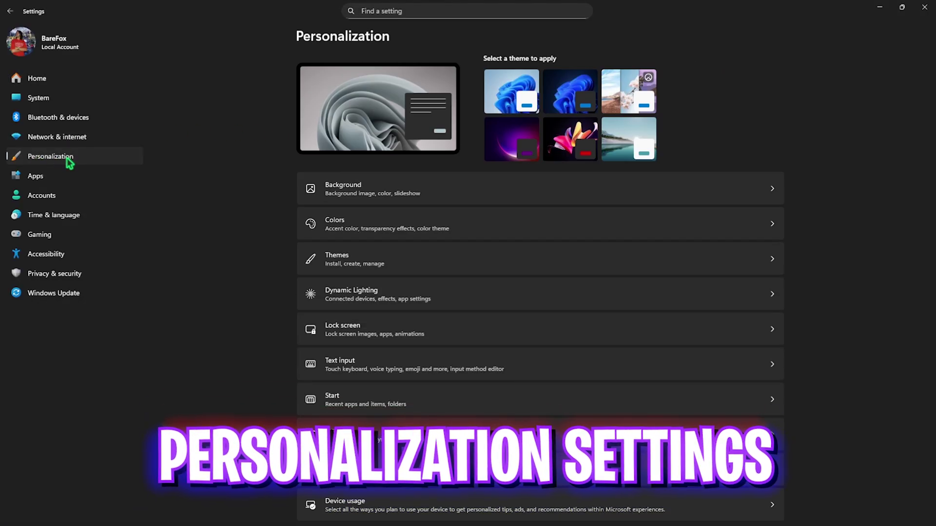
click(318, 221)
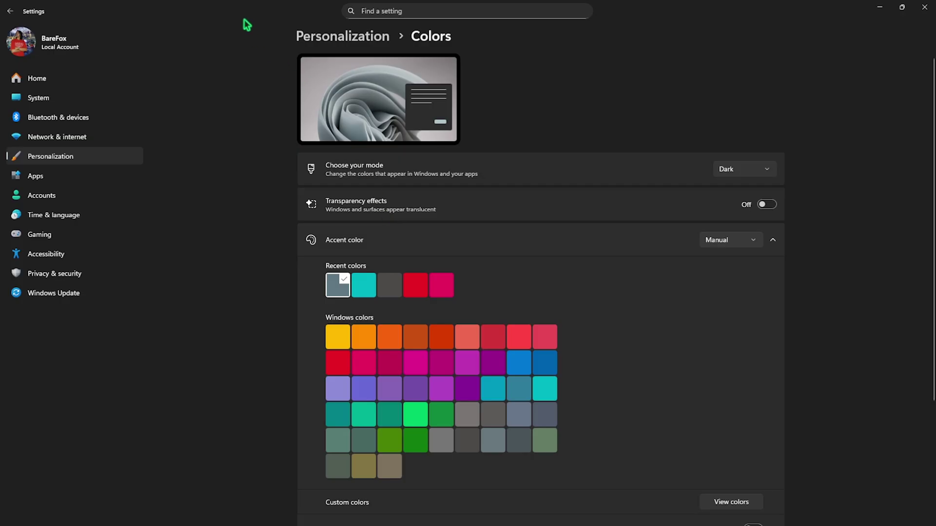
Check the Game Bar page under Gaming, then view the Game Mode page with Game Mode on.
click(57, 235)
click(449, 73)
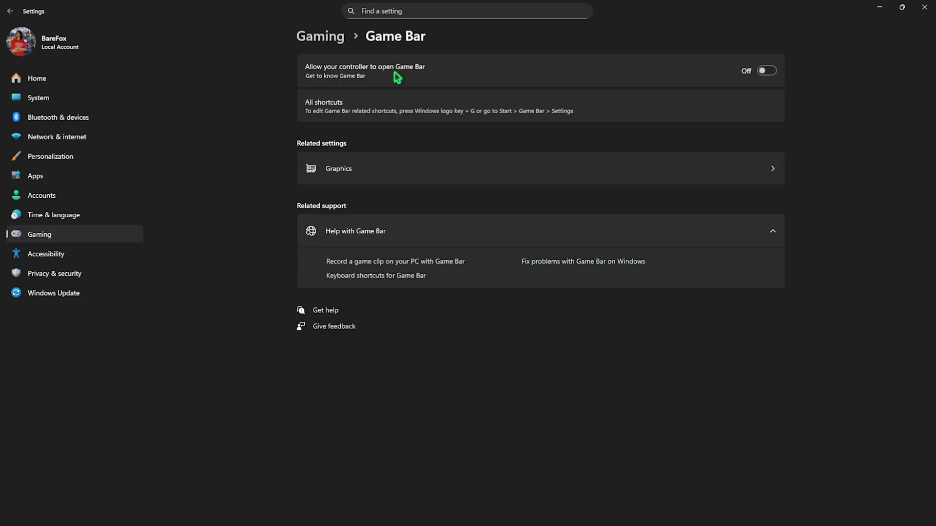
click(335, 39)
click(370, 145)
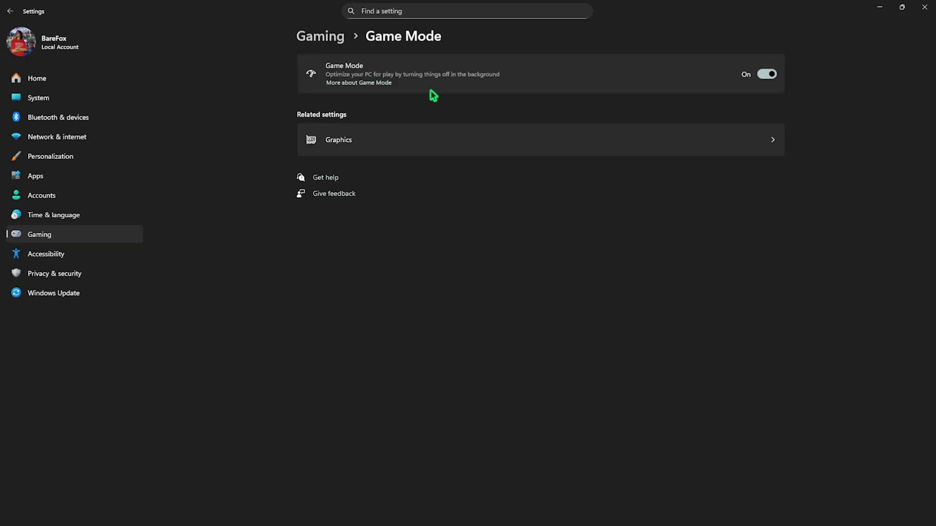
Open Graphics, expand advanced settings, and keep AMD Radeon RX 6600 XT as default GPU.
click(347, 147)
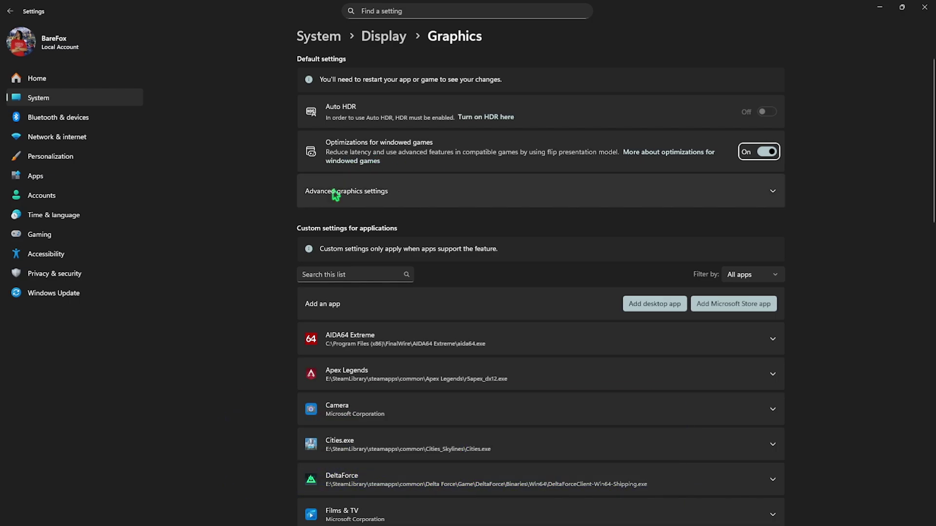
click(372, 196)
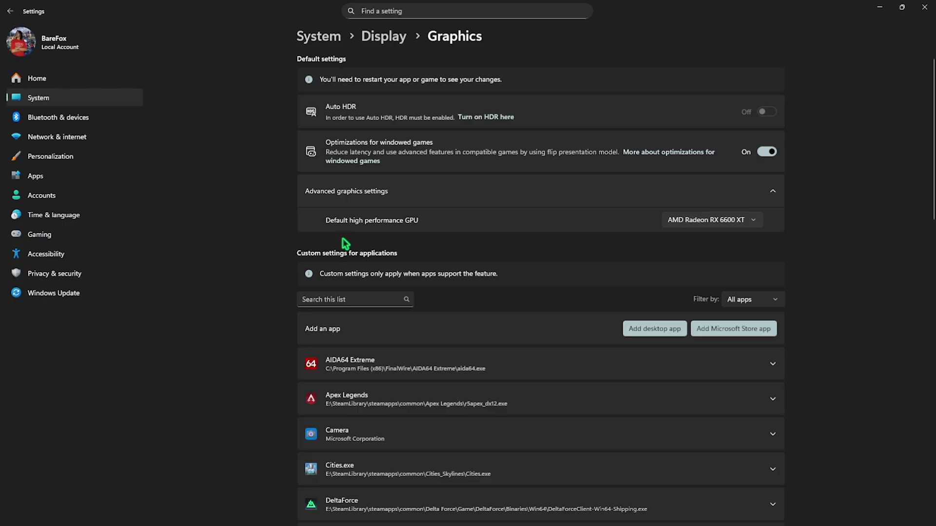
click(683, 222)
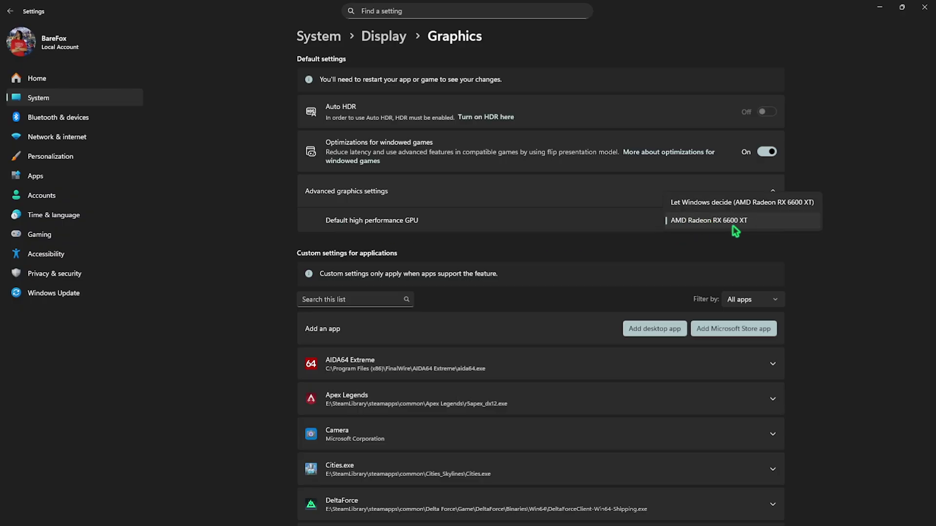
click(642, 231)
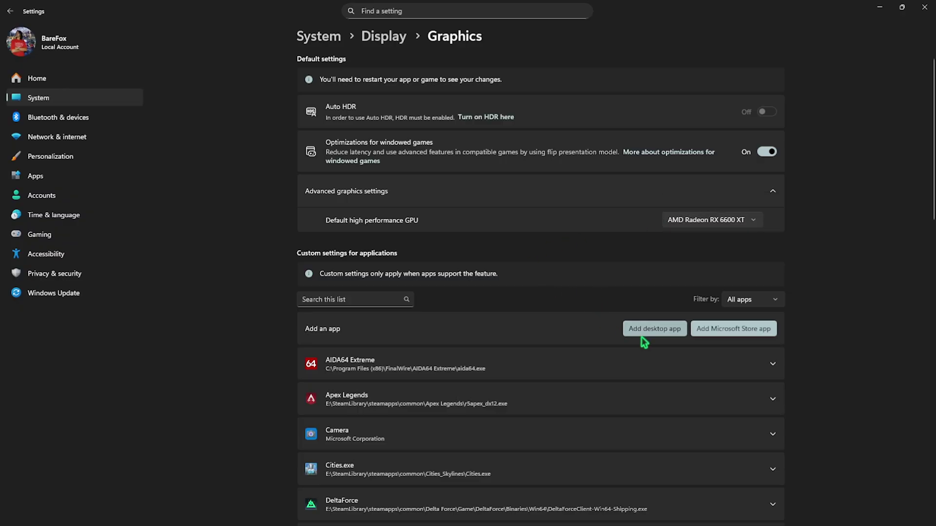
Add E:\SteamLibrary\steamapps\common\Glacier Events\bf6event.exe to the graphics app list.
click(663, 331)
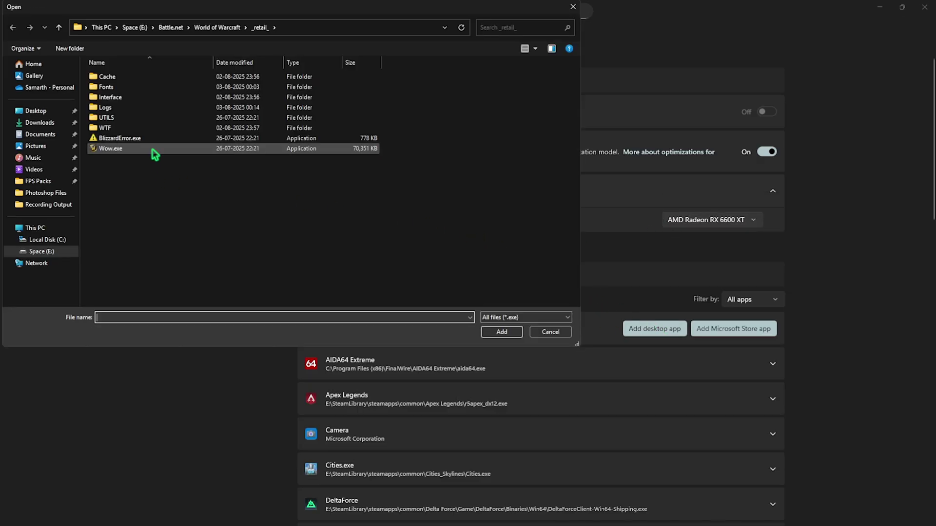
click(127, 31)
double_click(130, 79)
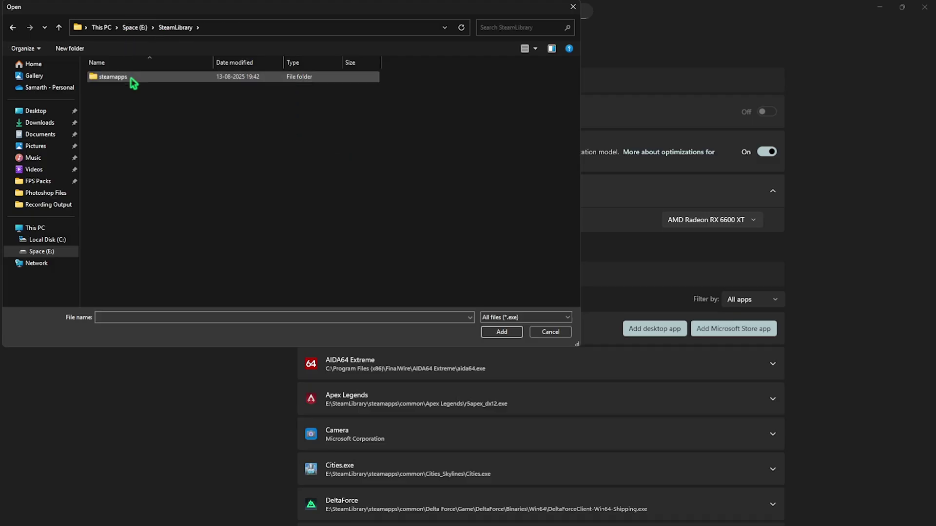
double_click(135, 82)
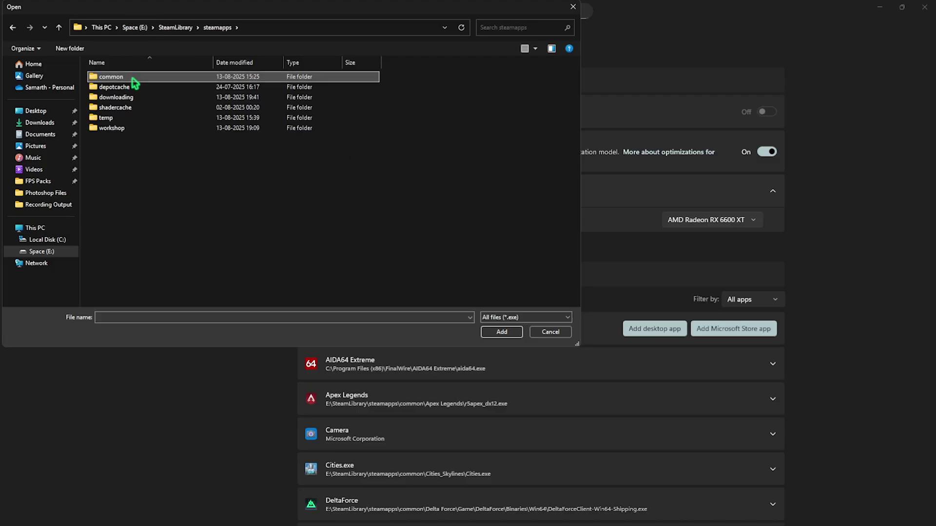
double_click(135, 83)
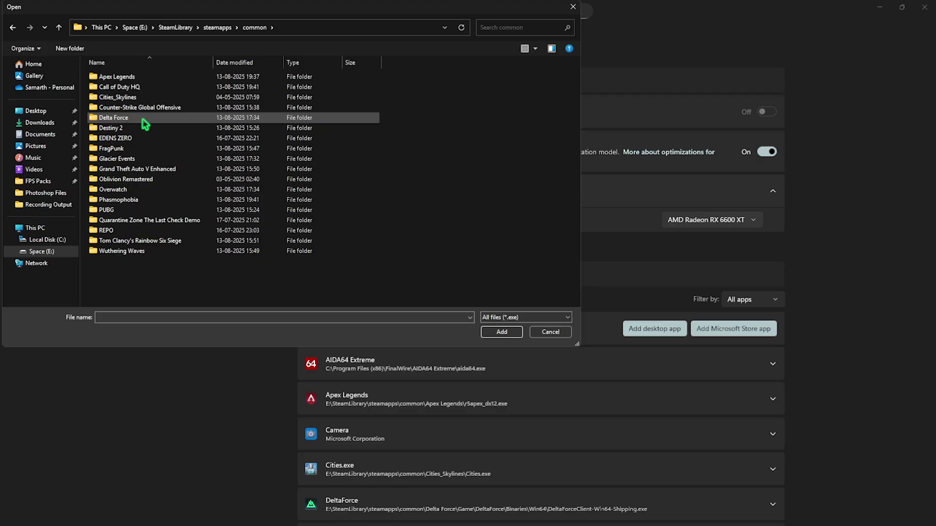
click(132, 162)
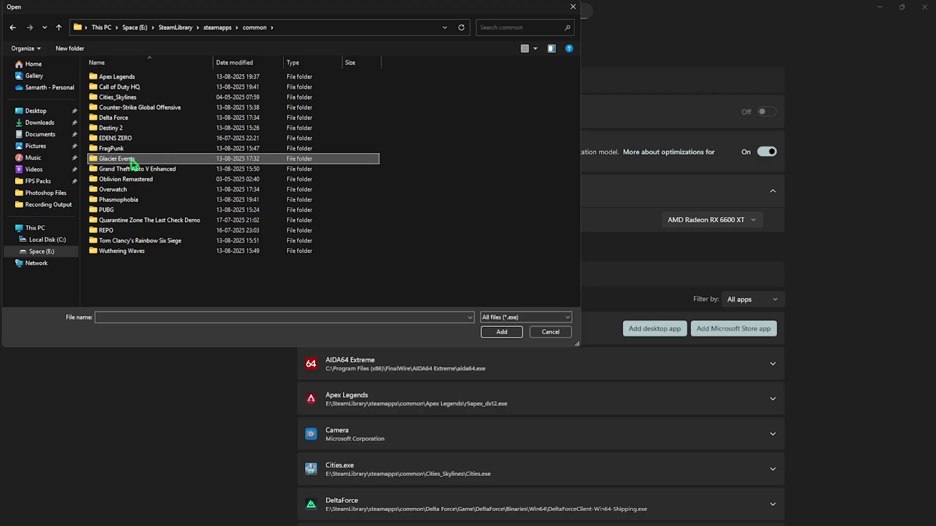
double_click(133, 162)
click(120, 130)
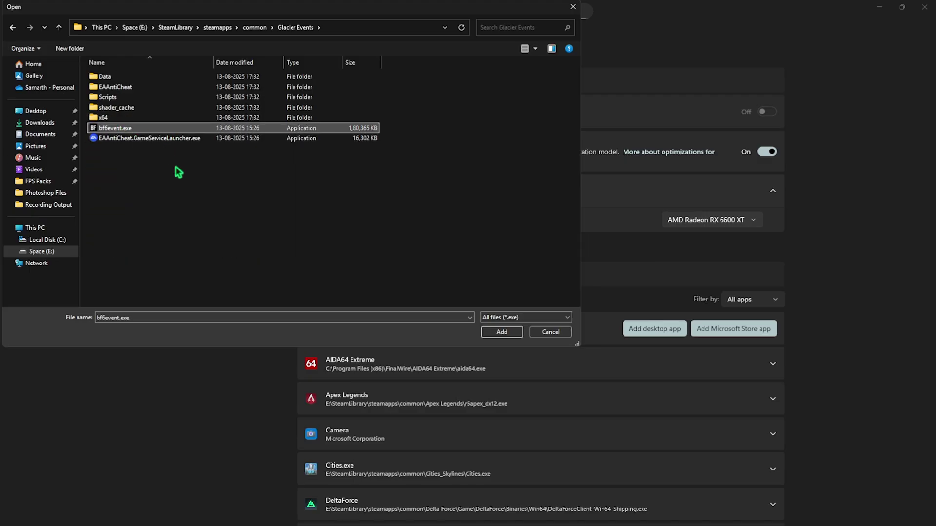
click(506, 333)
Set Battlefield 6 Open Beta's GPU preference to High Performance and close Settings.
scroll(505, 339, down, 4)
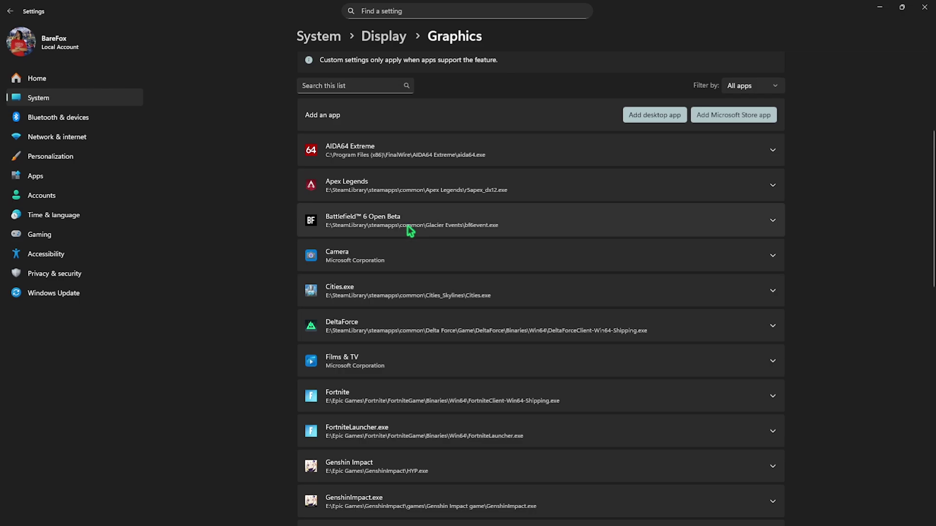
click(394, 227)
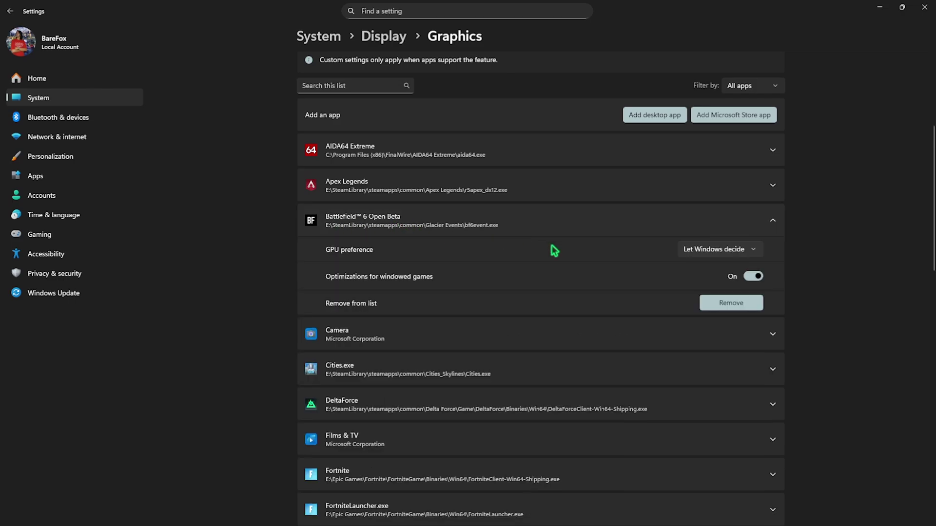
click(722, 254)
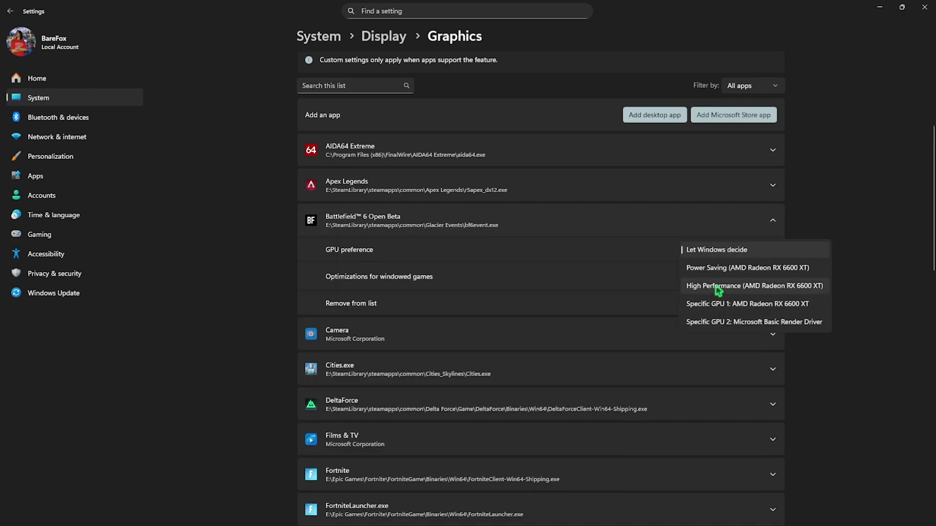
click(719, 289)
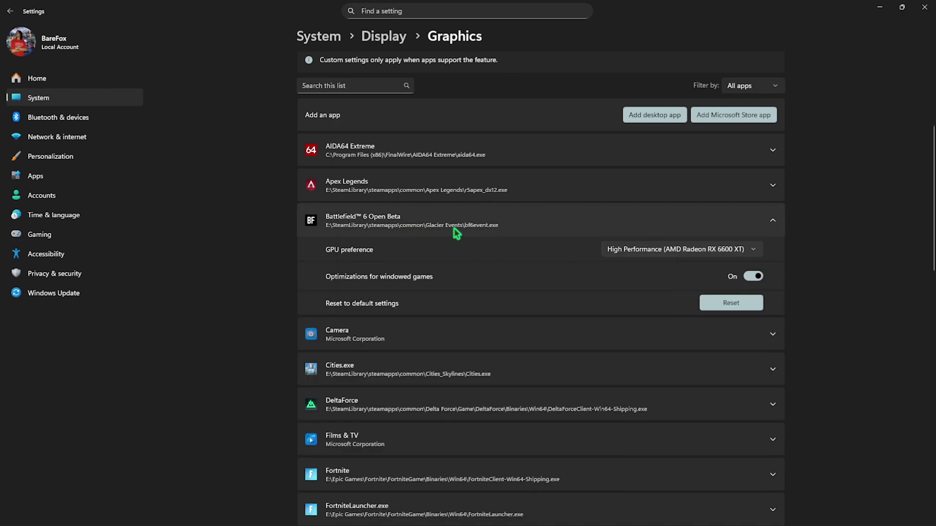
click(929, 6)
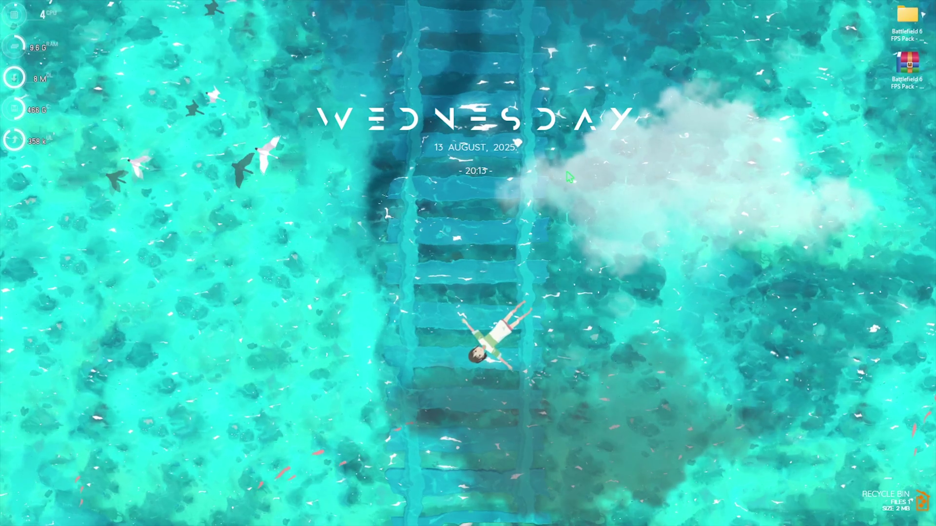
Open Steam and browse Battlefield 6 Open Beta's local files via Manage > Browse local files.
key(super)
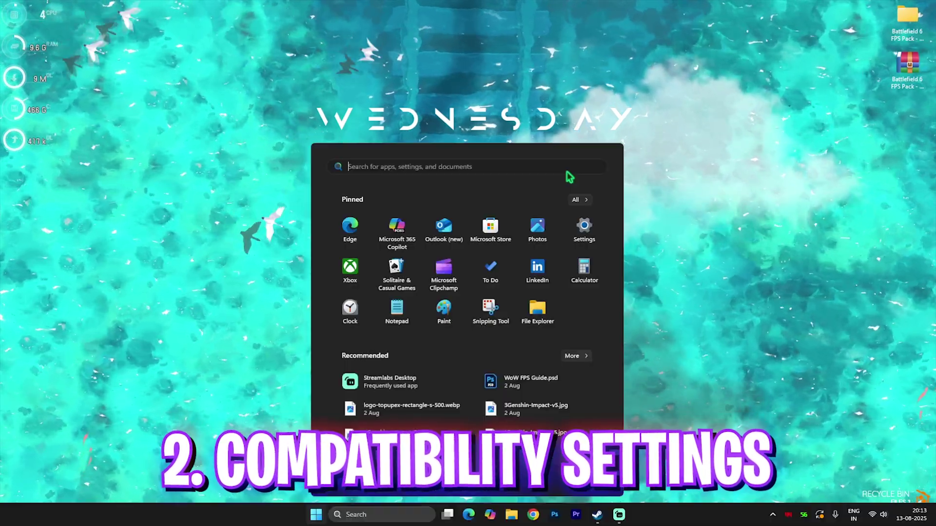
text(steam)
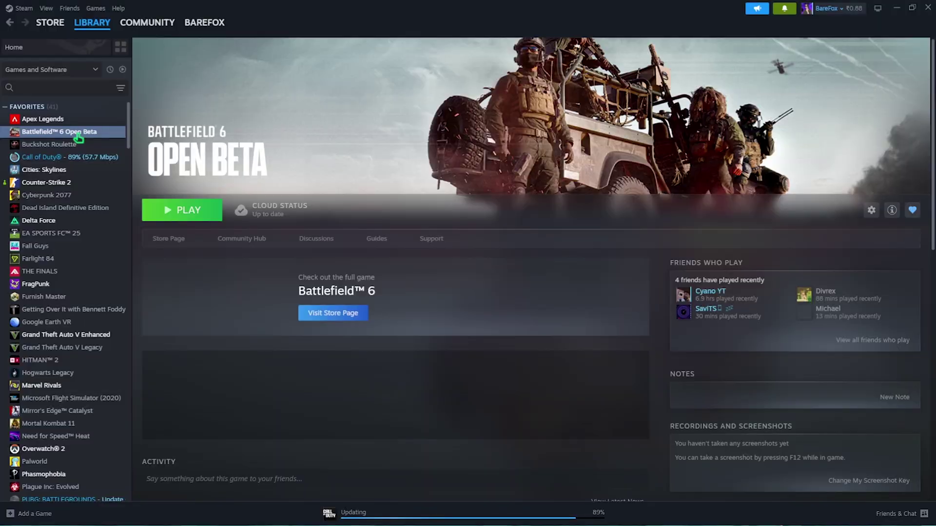
right_click(80, 137)
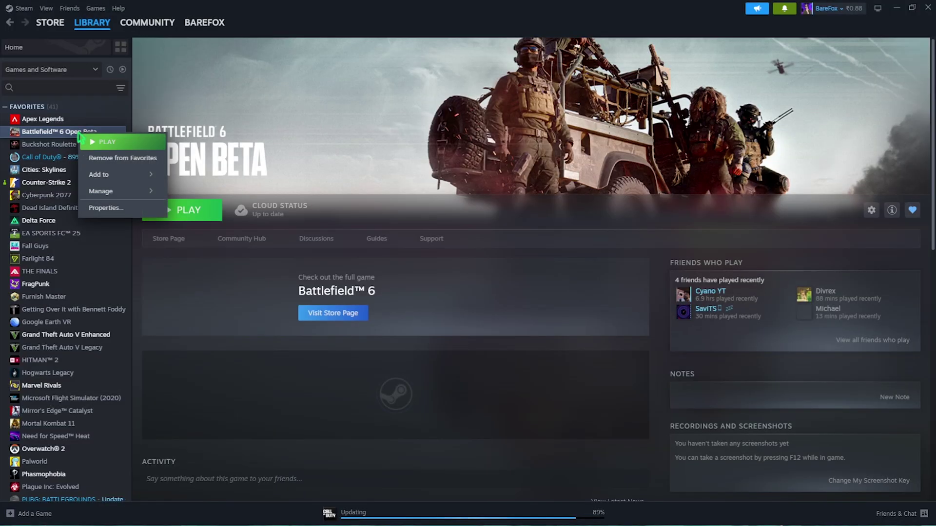
mouse_move(117, 191)
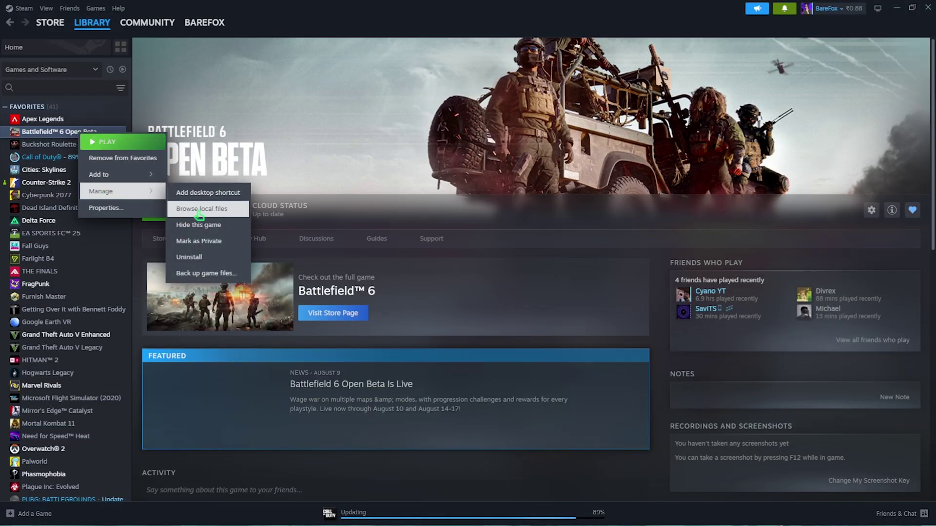
click(200, 210)
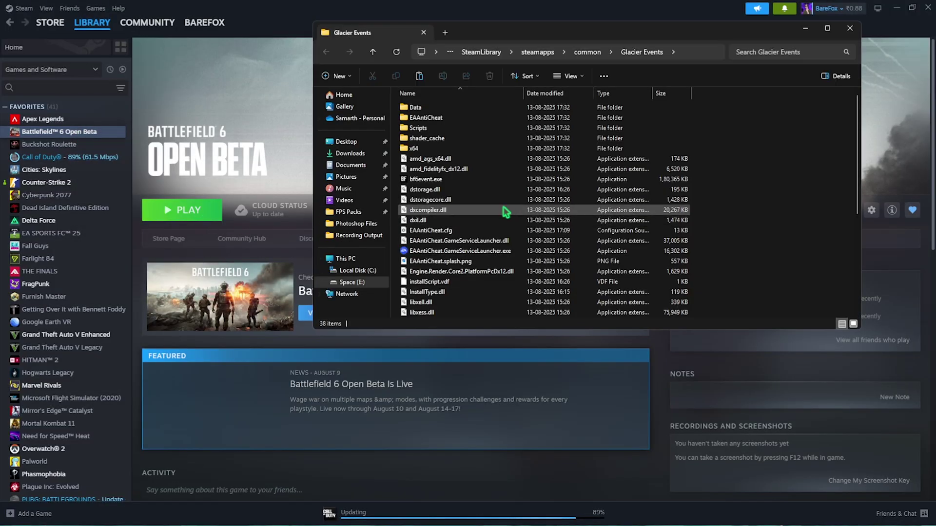
Give bf6event.exe disabled fullscreen optimizations and an Application high DPI override, then apply.
click(441, 181)
right_click(432, 184)
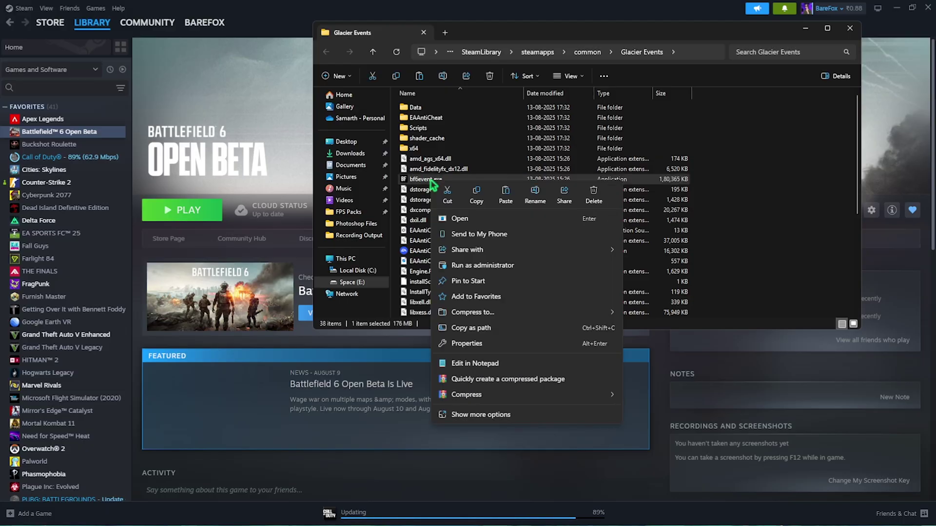
click(468, 343)
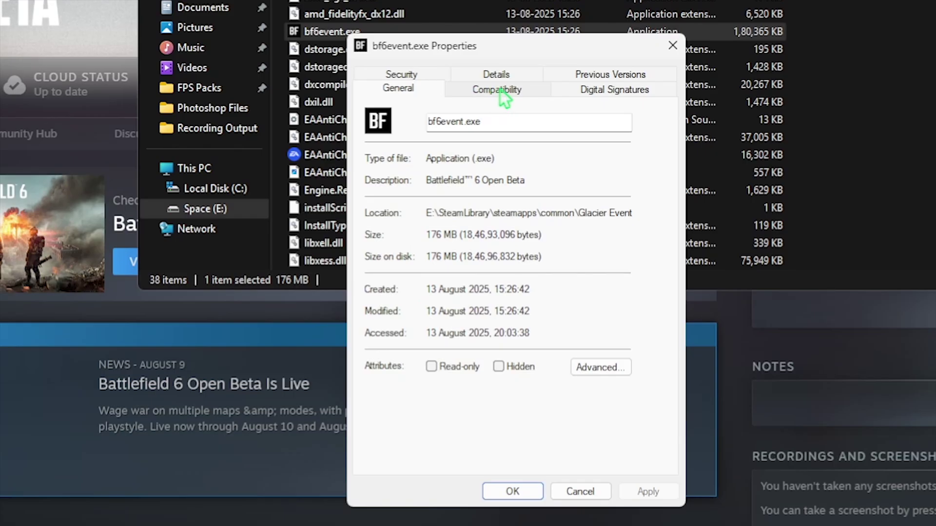
click(502, 92)
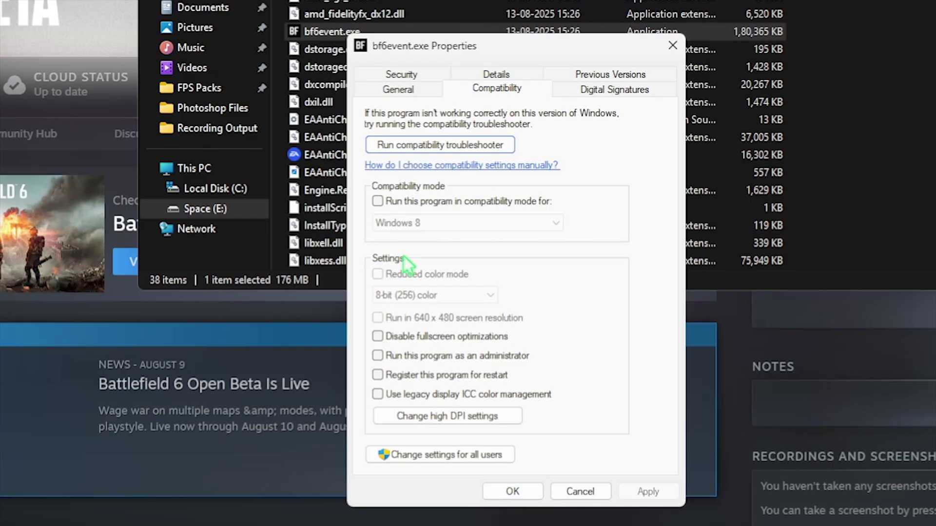
click(379, 337)
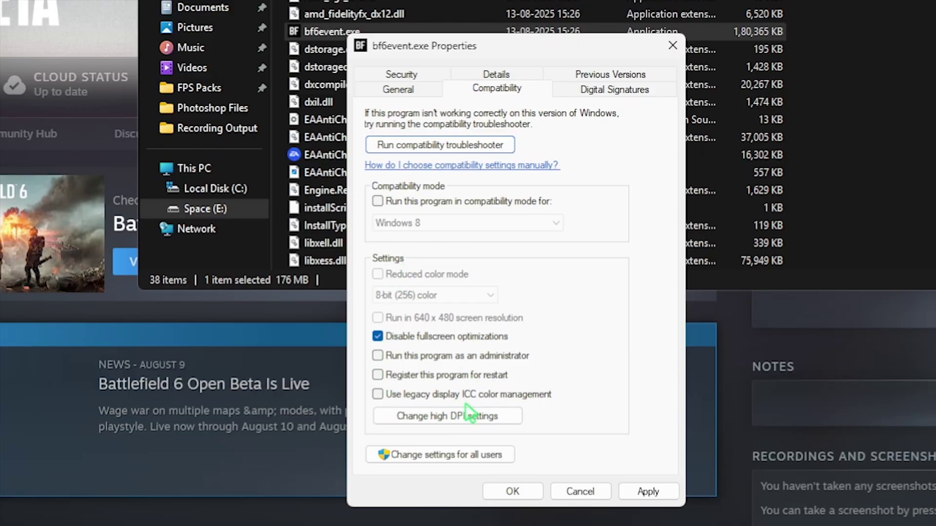
click(469, 416)
click(427, 369)
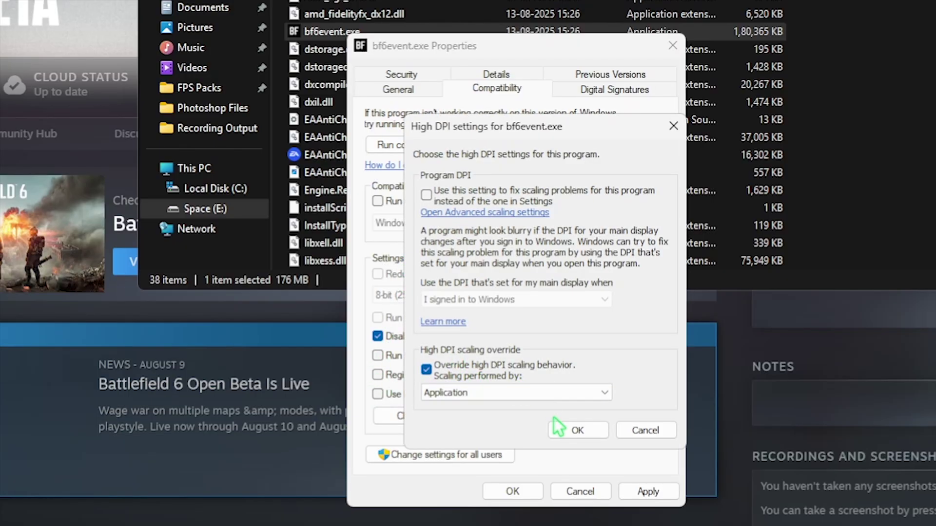
click(577, 430)
click(648, 492)
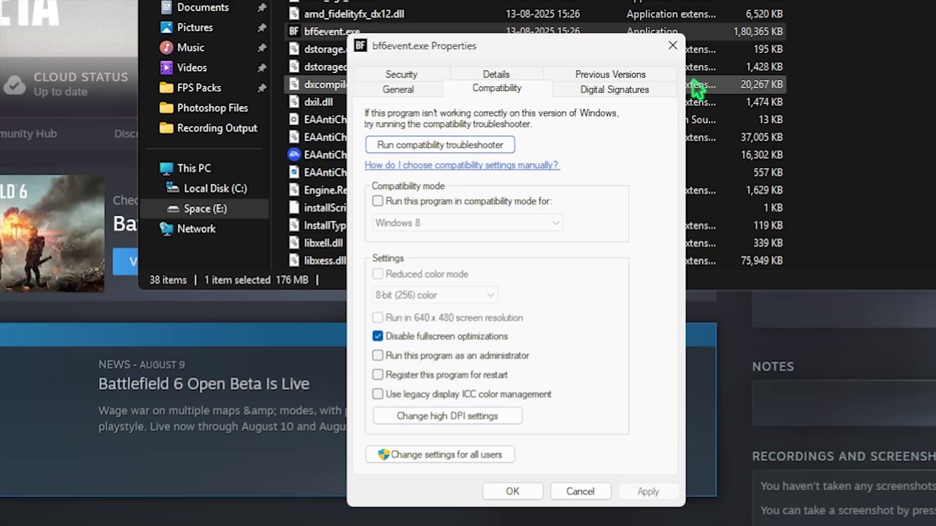
click(672, 45)
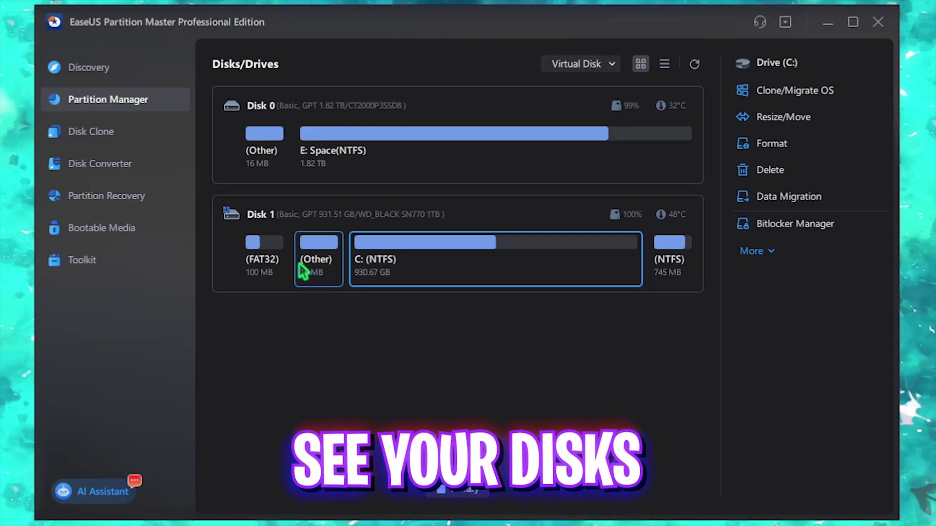
Select Disk 0 and its E: Space partition.
click(332, 114)
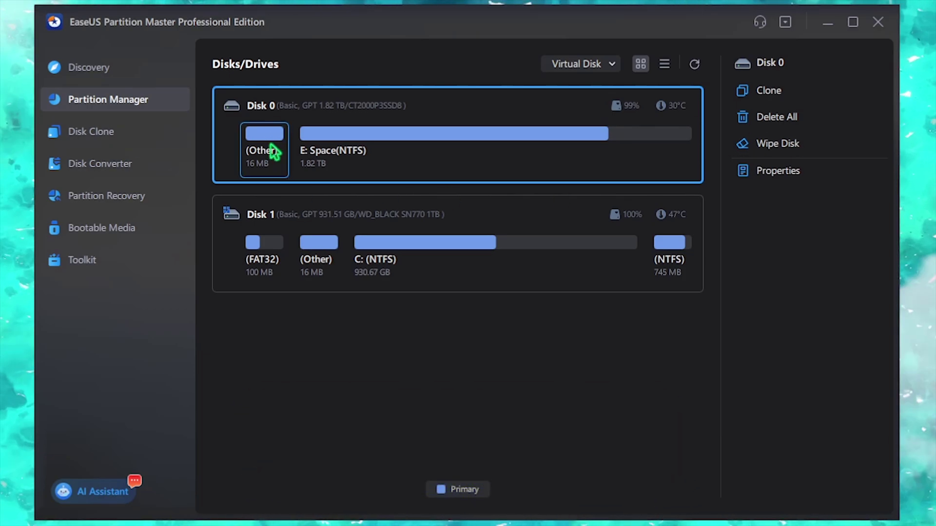
click(583, 163)
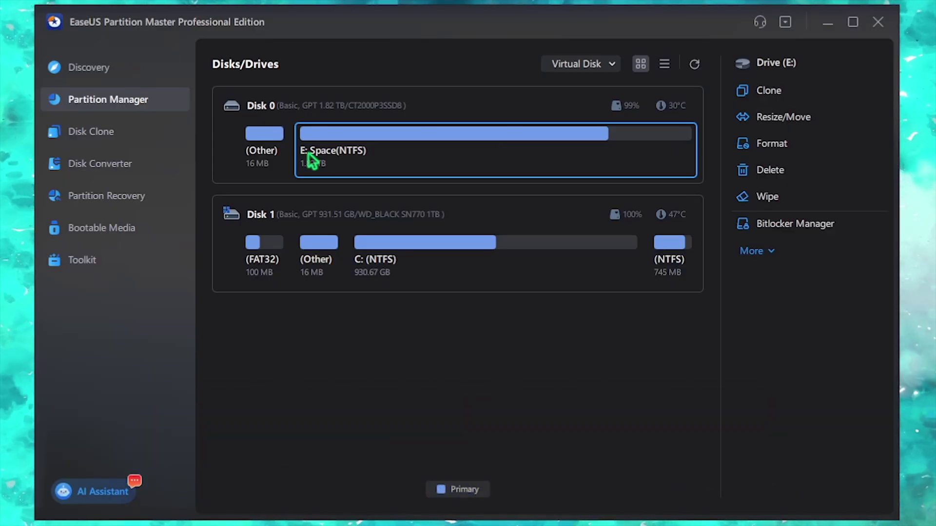
Drag partition E down to about 1589 GB, freeing 273.65 GB, and confirm the resize.
click(783, 125)
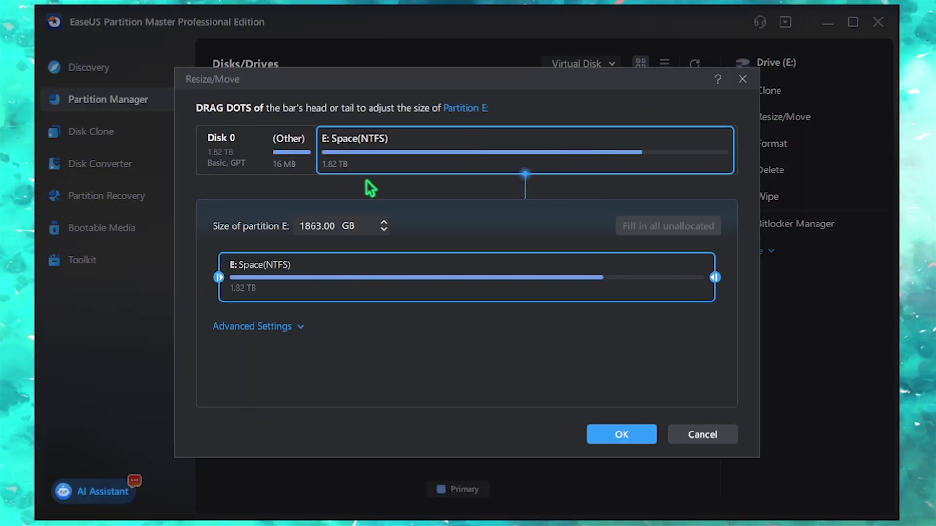
drag(715, 277, 629, 277)
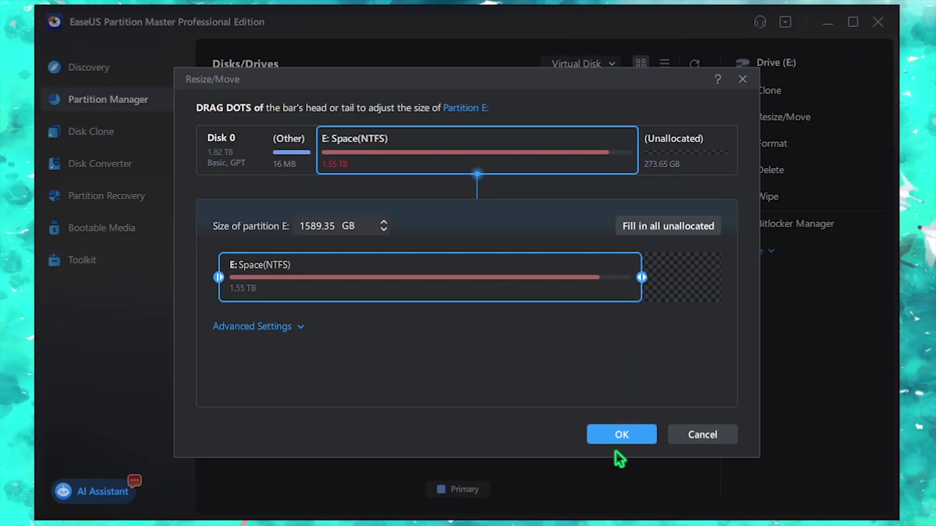
click(619, 434)
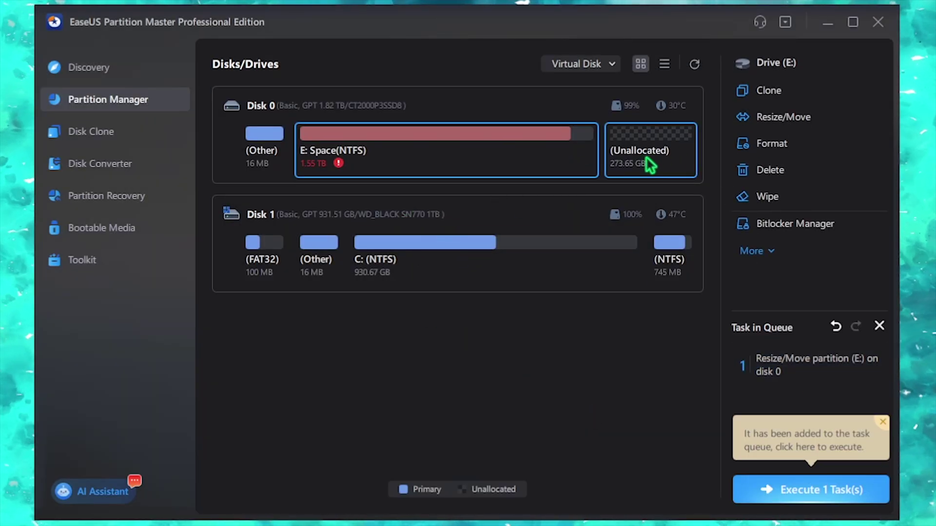
click(646, 157)
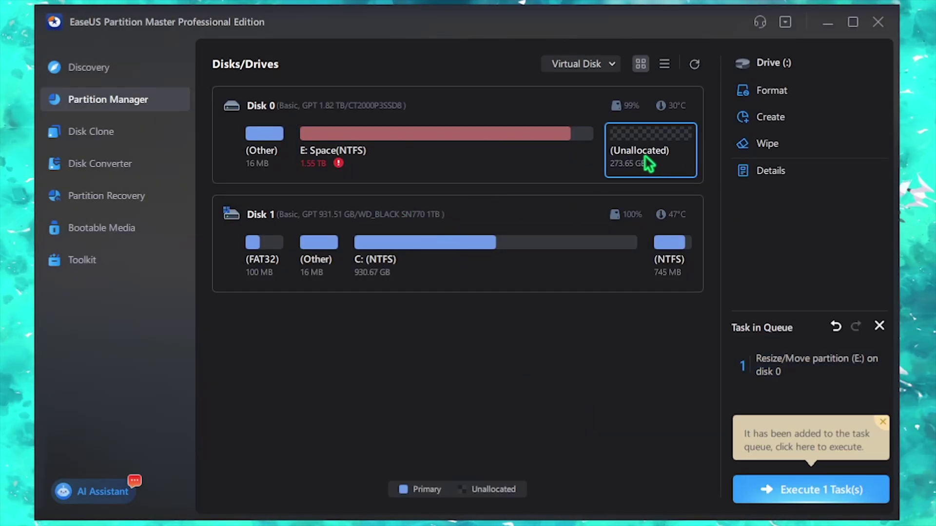
click(755, 123)
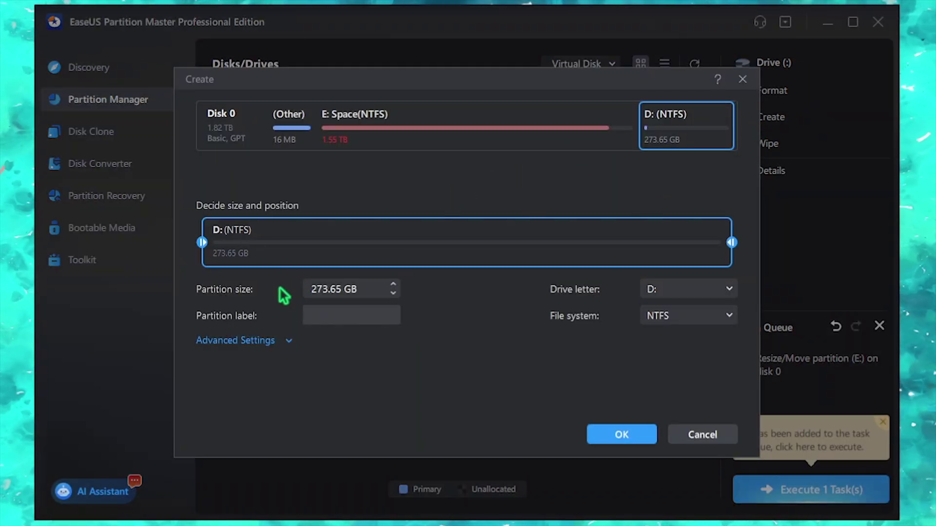
click(640, 288)
click(695, 293)
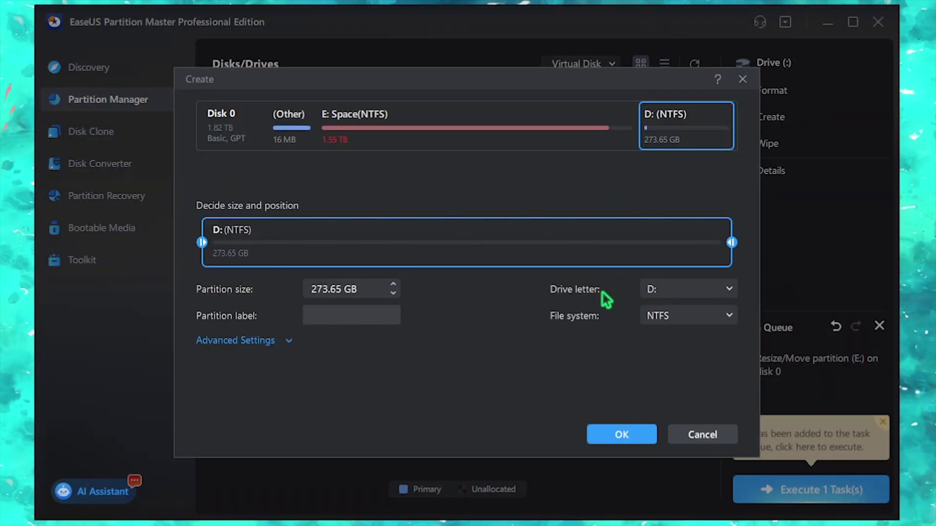
click(690, 327)
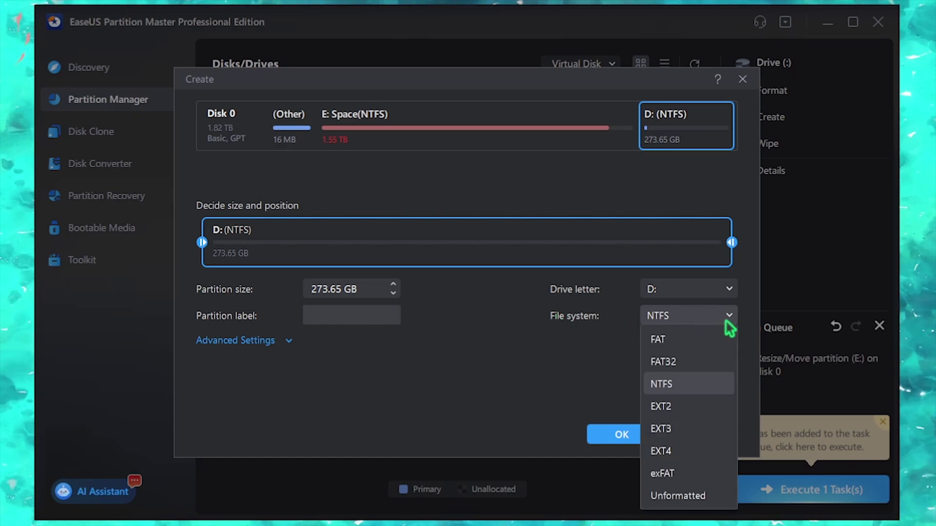
click(670, 386)
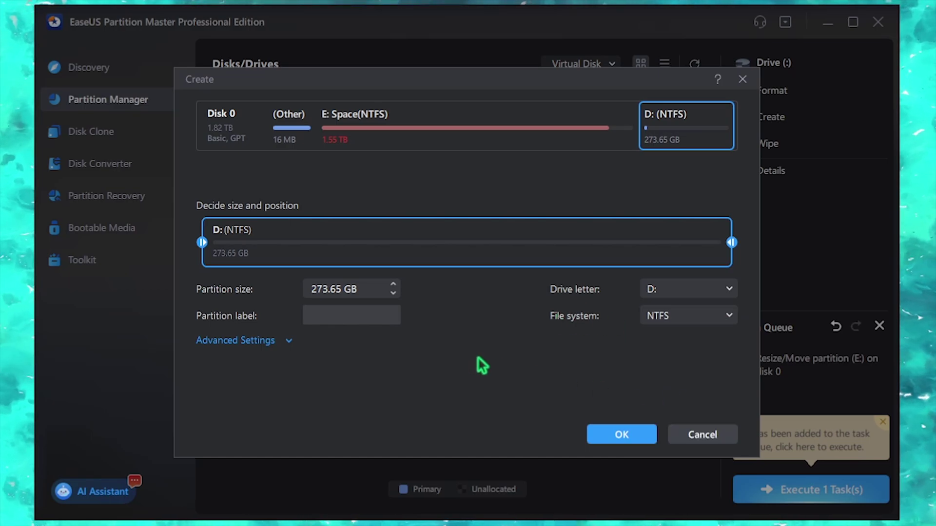
click(705, 437)
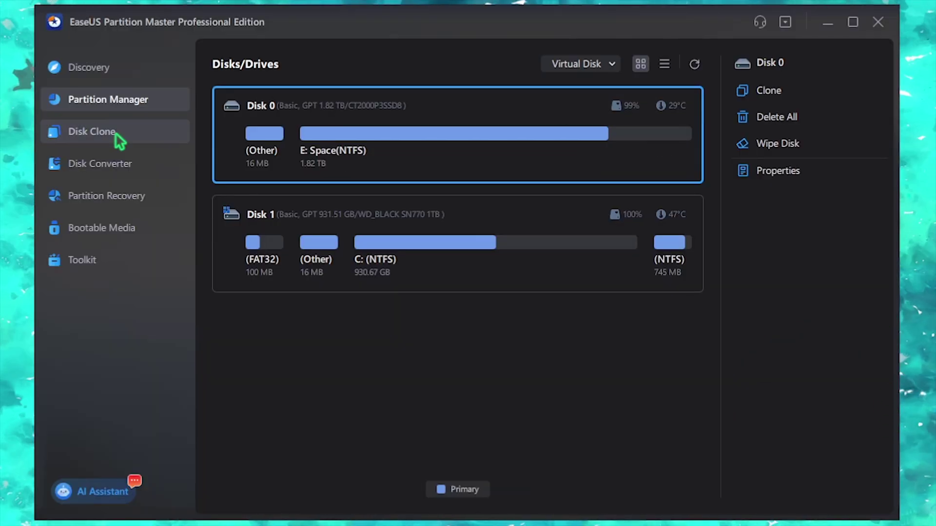
Browse Disk Clone, Disk Converter, Partition Recovery, Bootable Media and Toolkit, then return to Partition Manager.
click(118, 137)
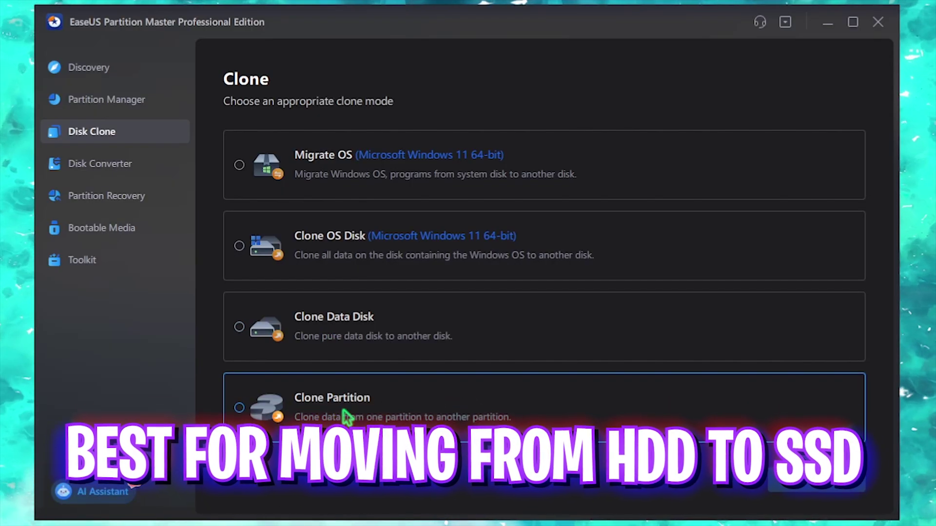
click(119, 166)
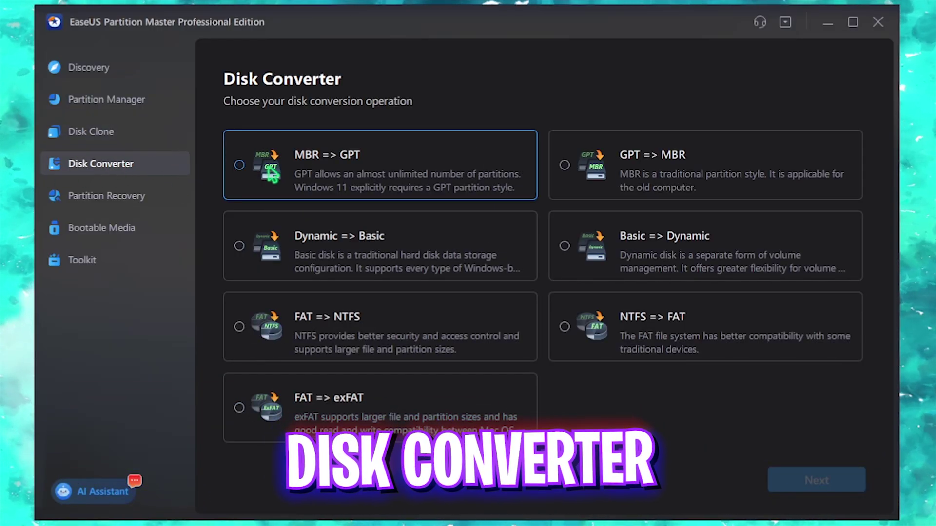
click(138, 198)
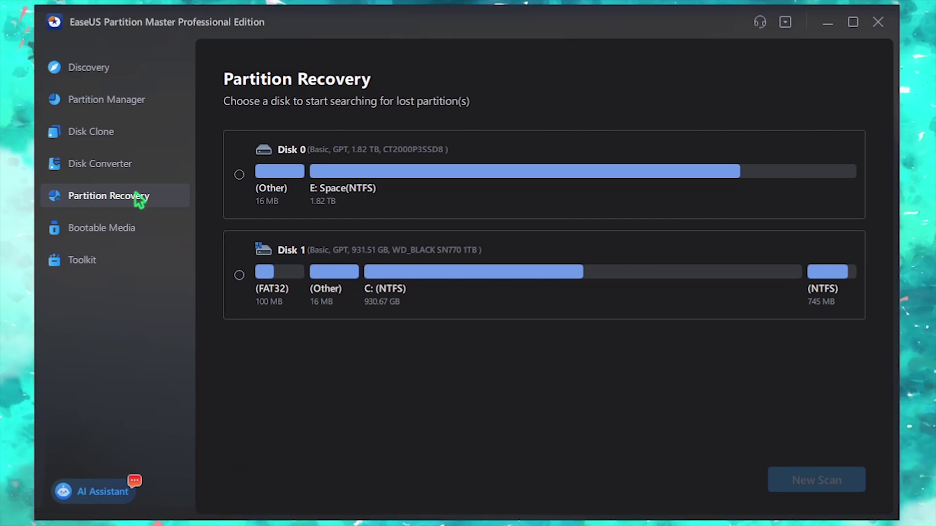
click(124, 231)
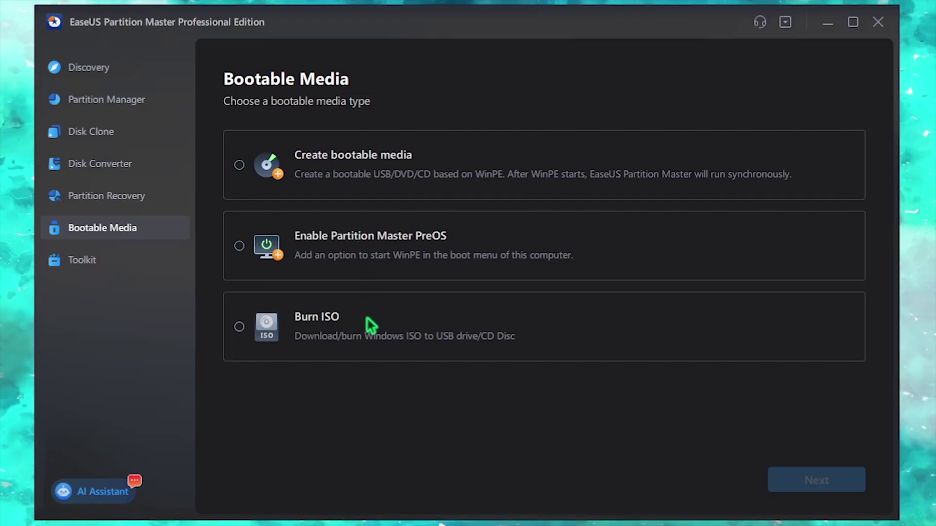
click(122, 261)
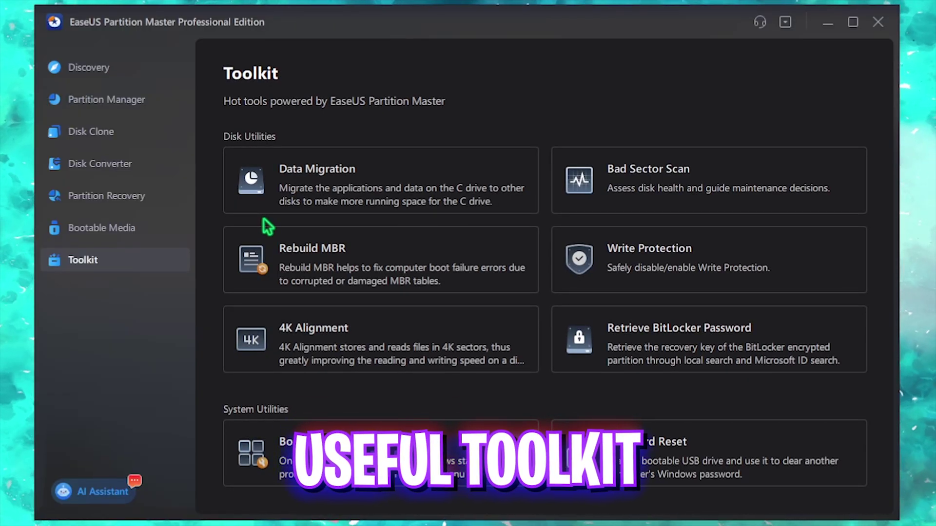
scroll(453, 234, down, 2)
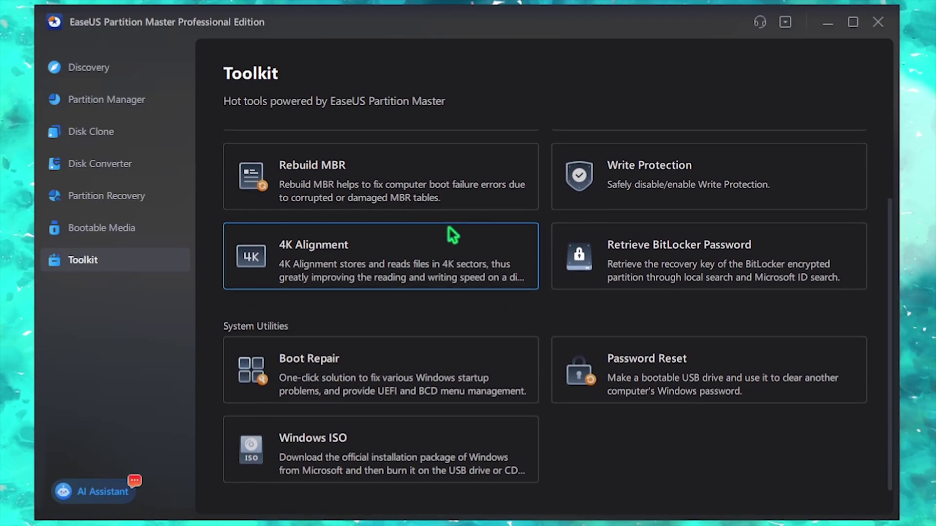
click(102, 100)
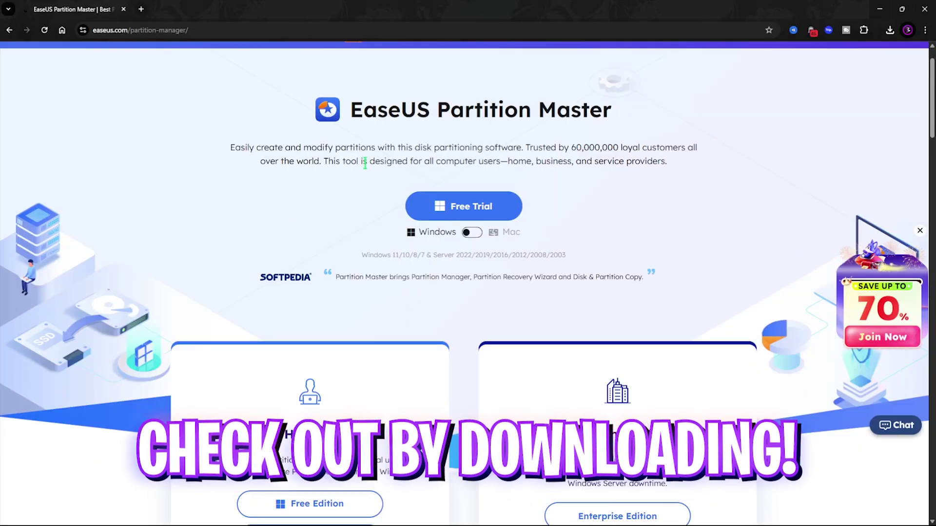
scroll(365, 163, up, 1)
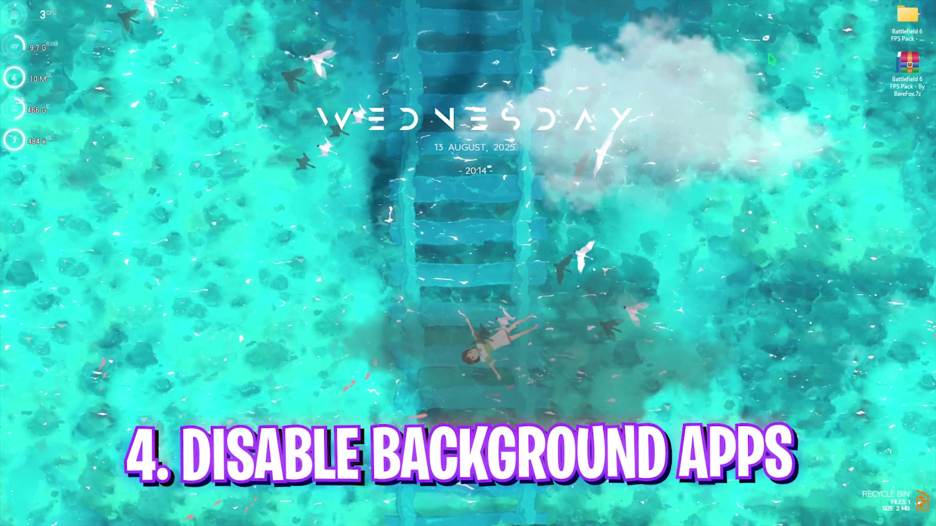
Launch the Local Group Policy Editor from Start search and maximize it.
key(super)
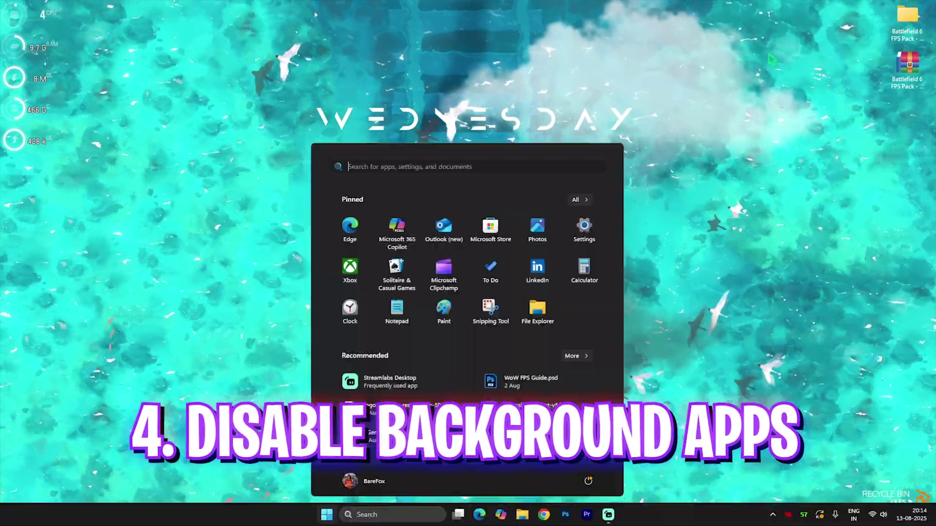
text(logitech G HUBlocal)
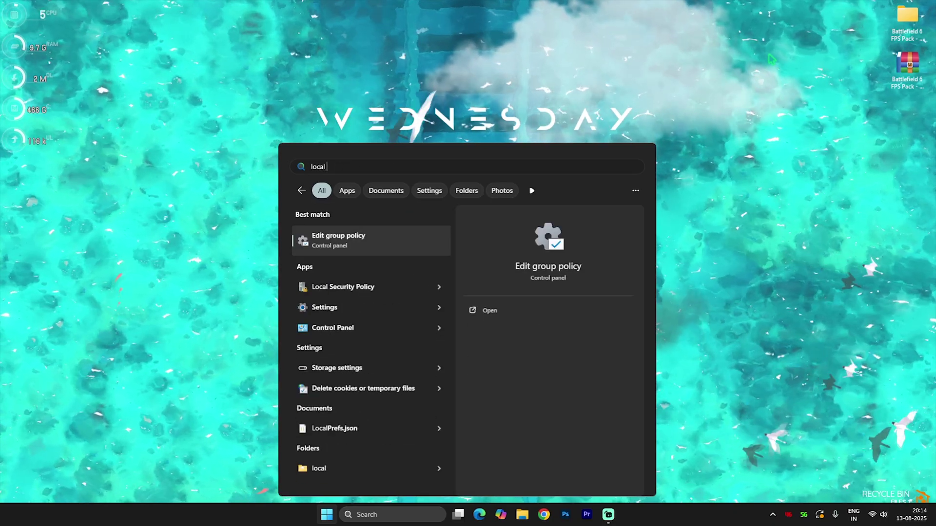
key(Return)
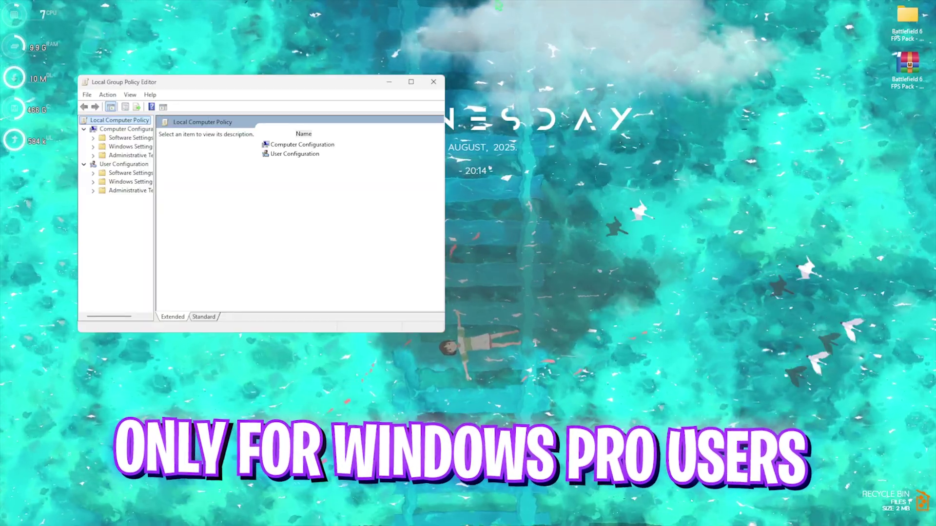
click(411, 81)
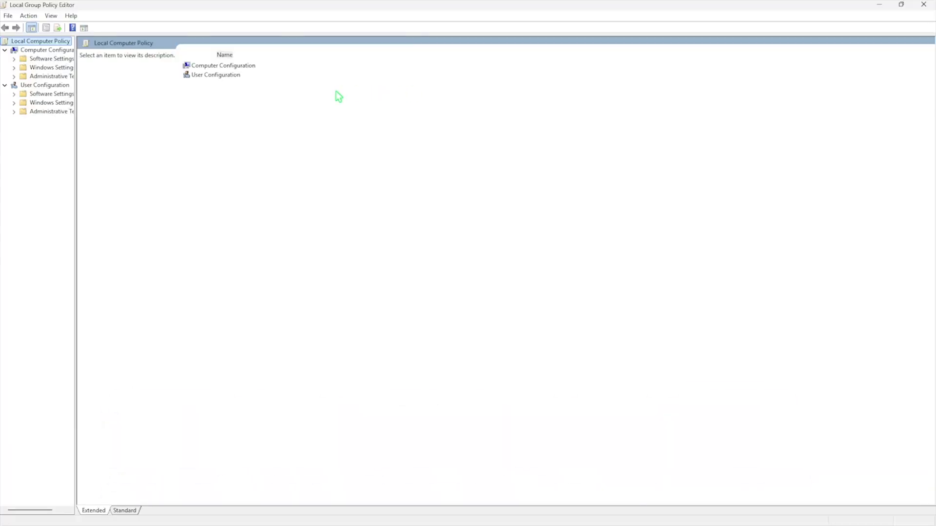
Set 'Let Windows apps run in the background' under App Privacy to Enabled with Force Deny.
double_click(236, 66)
double_click(234, 85)
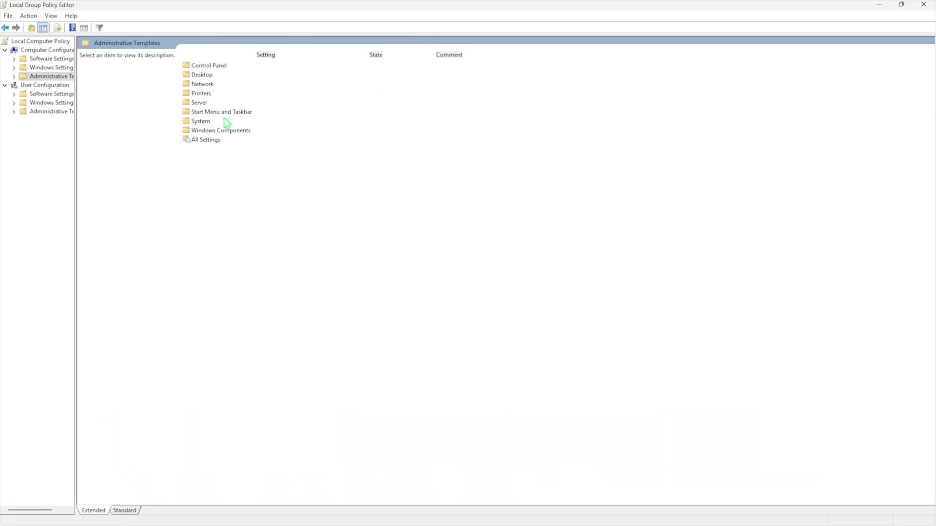
double_click(222, 130)
double_click(218, 104)
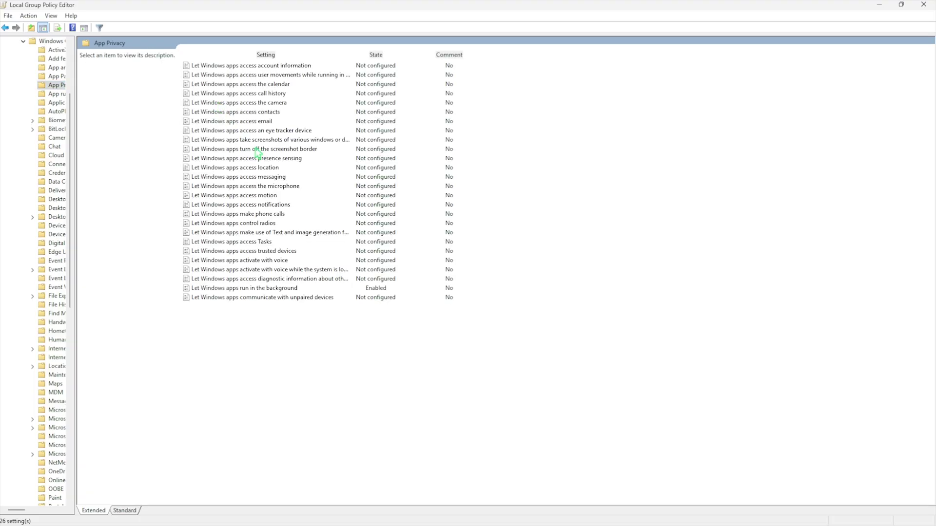
click(233, 289)
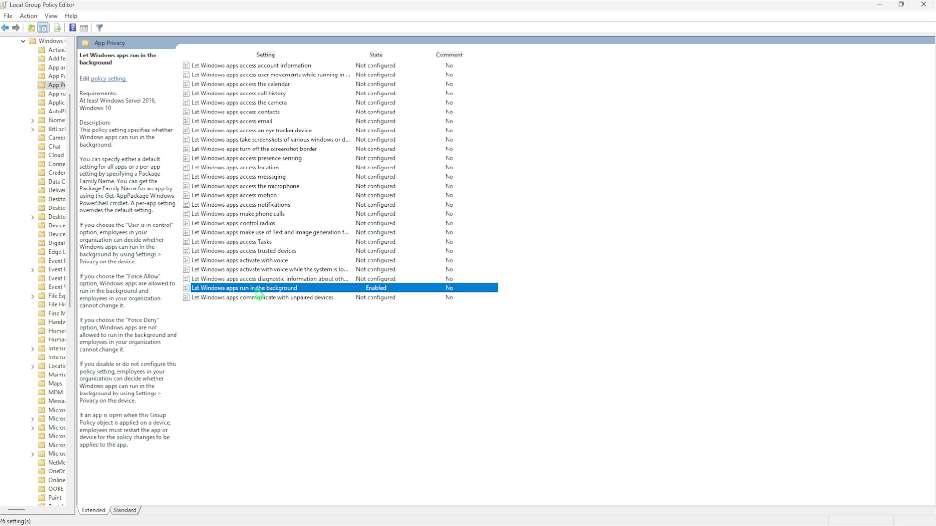
double_click(258, 293)
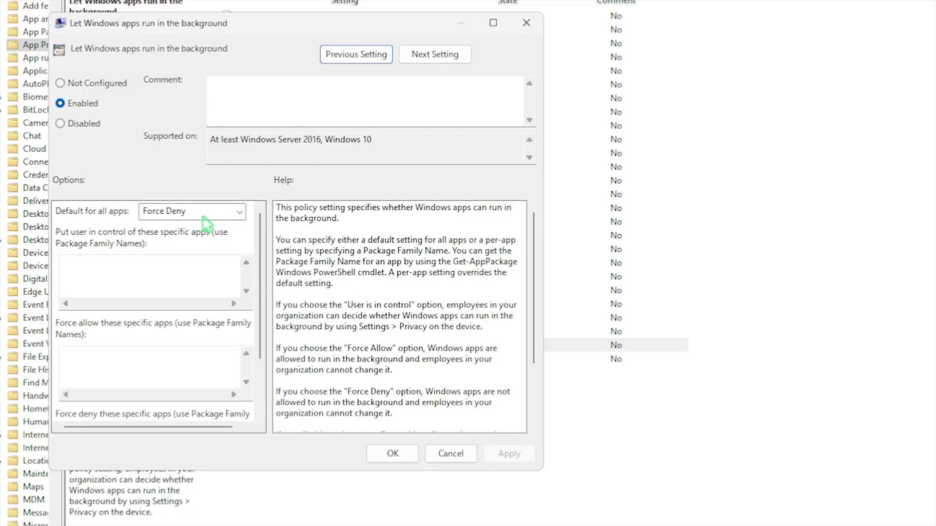
click(527, 22)
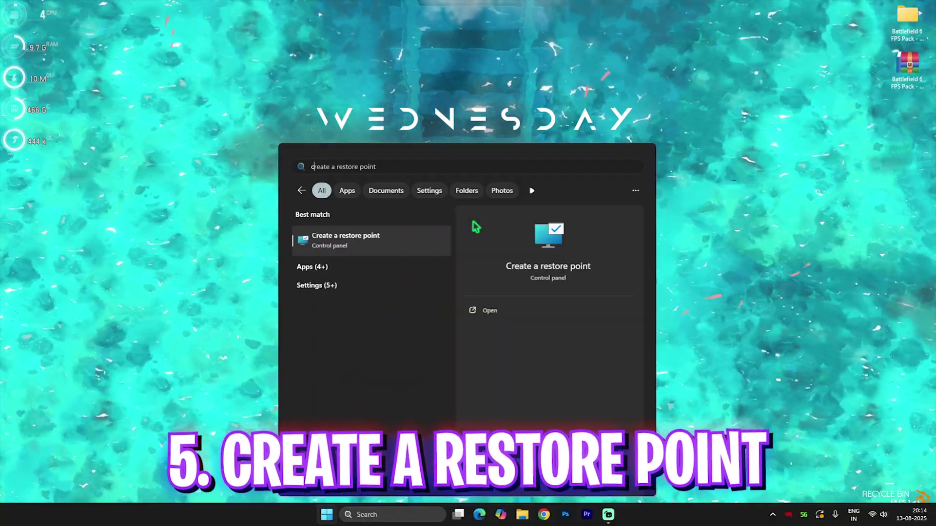
Create a restore point named BF6 for Local Disk (C:), then close System Properties.
click(379, 239)
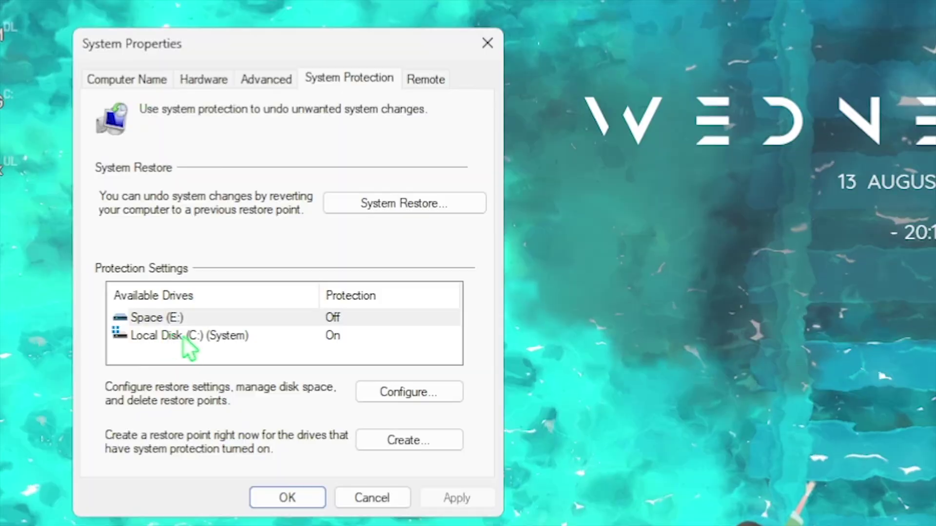
click(131, 222)
click(418, 444)
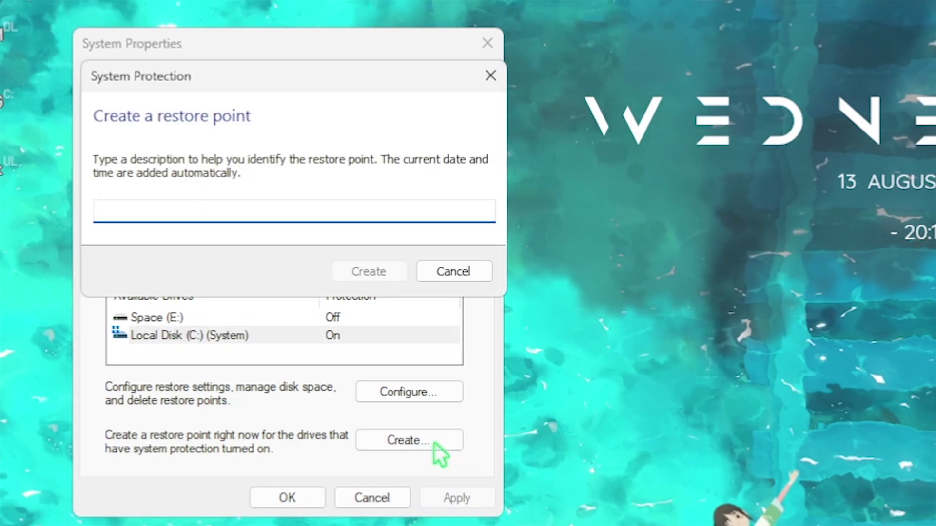
text(BF6)
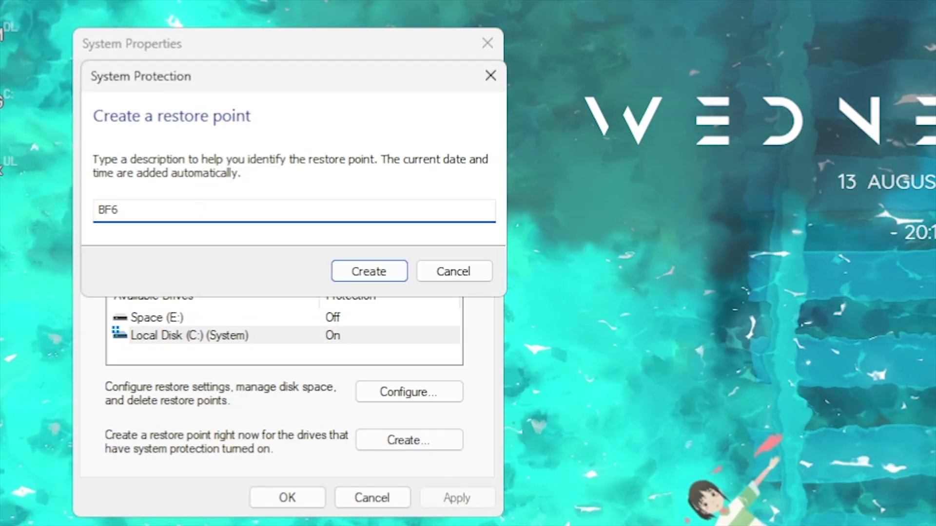
key(Return)
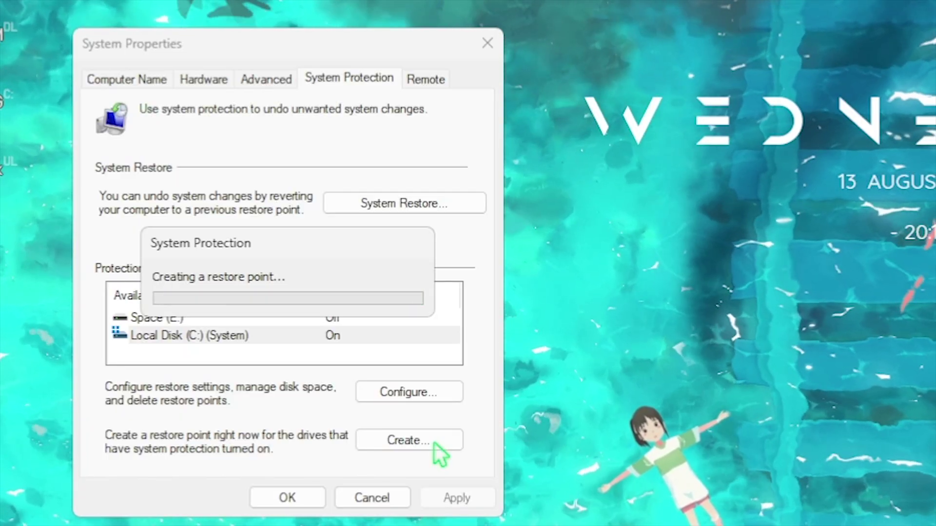
click(429, 295)
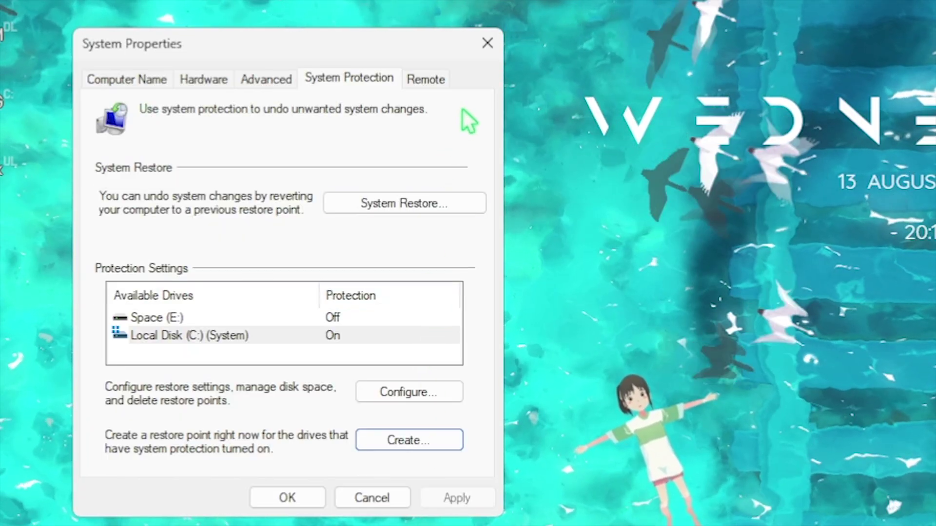
click(487, 42)
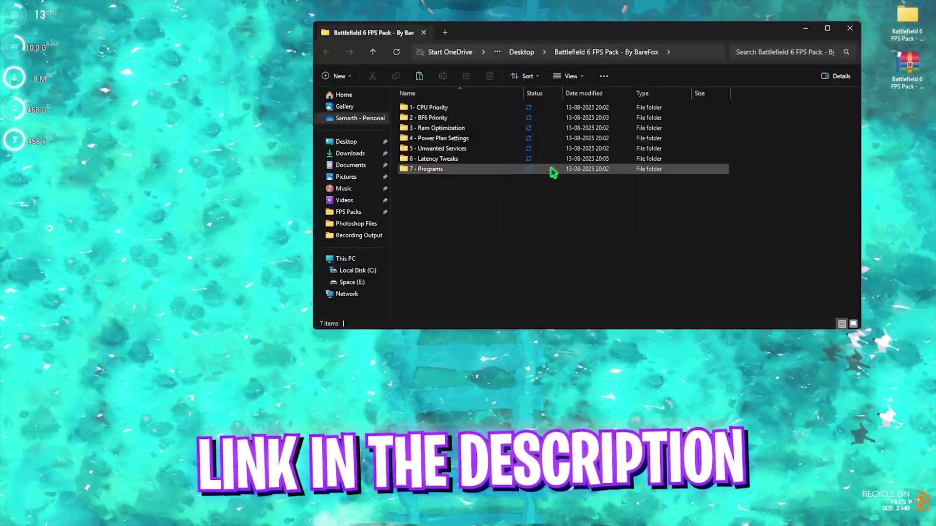
Maximize Explorer and browse the AMD and INTEL subfolders of 1- CPU Priority.
click(827, 27)
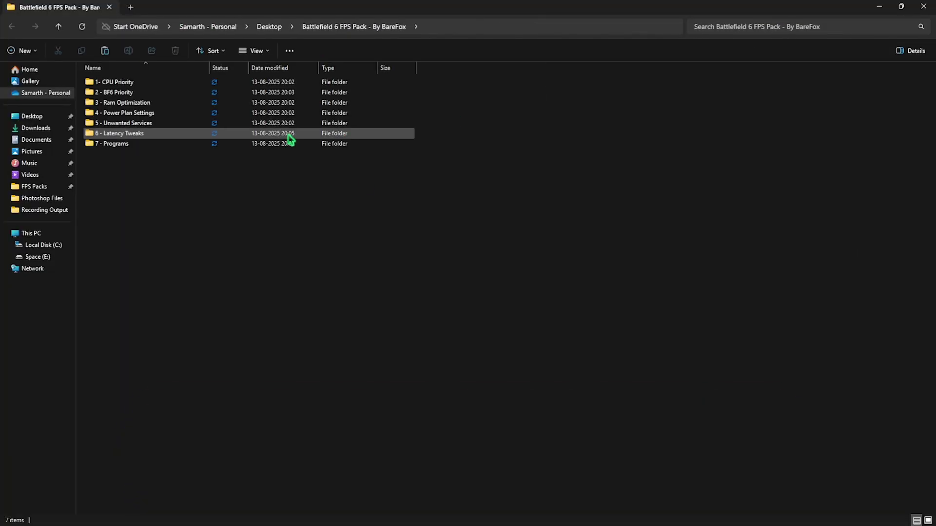
double_click(126, 82)
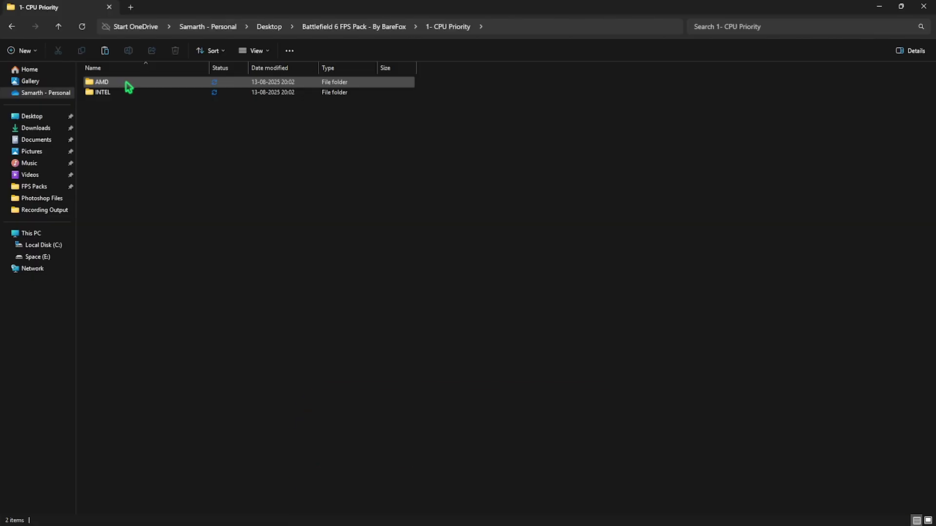
double_click(129, 86)
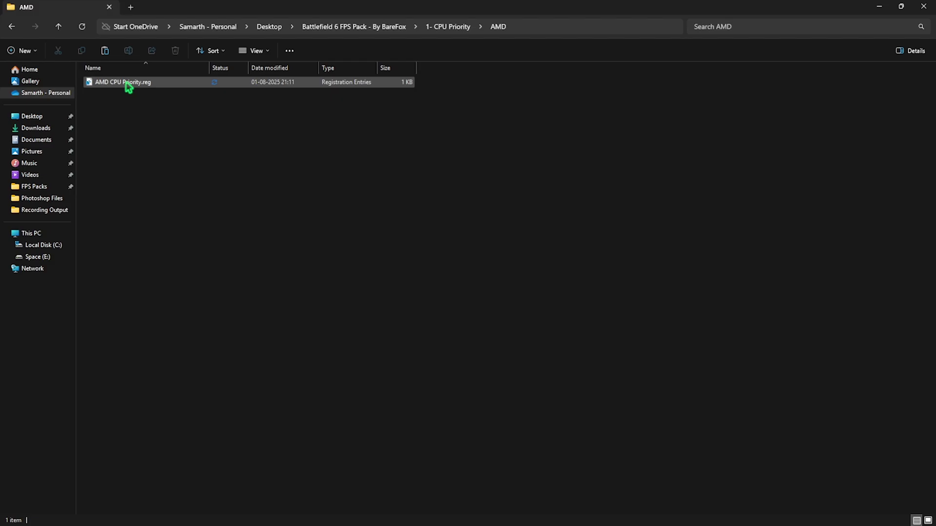
click(451, 28)
double_click(126, 95)
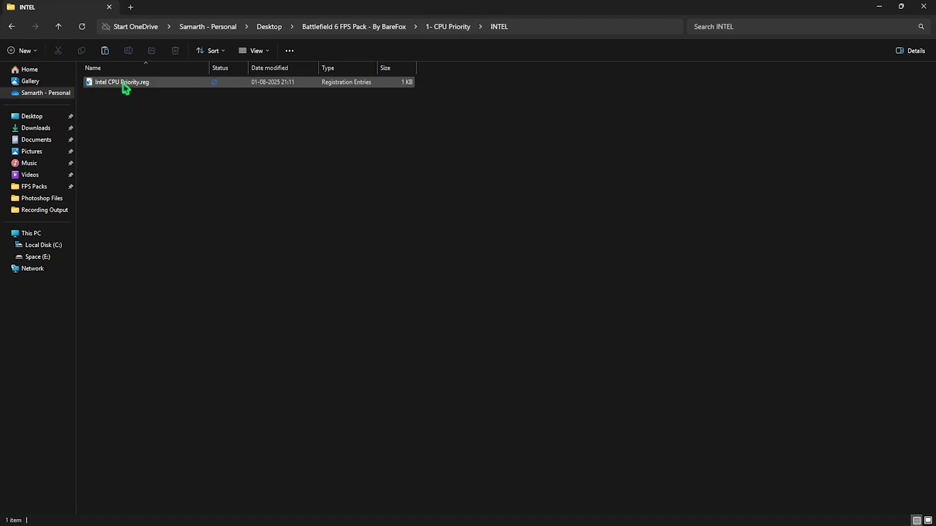
Look through 2 - BF6 Priority, then open the 3 - Ram Optimization folder.
click(408, 27)
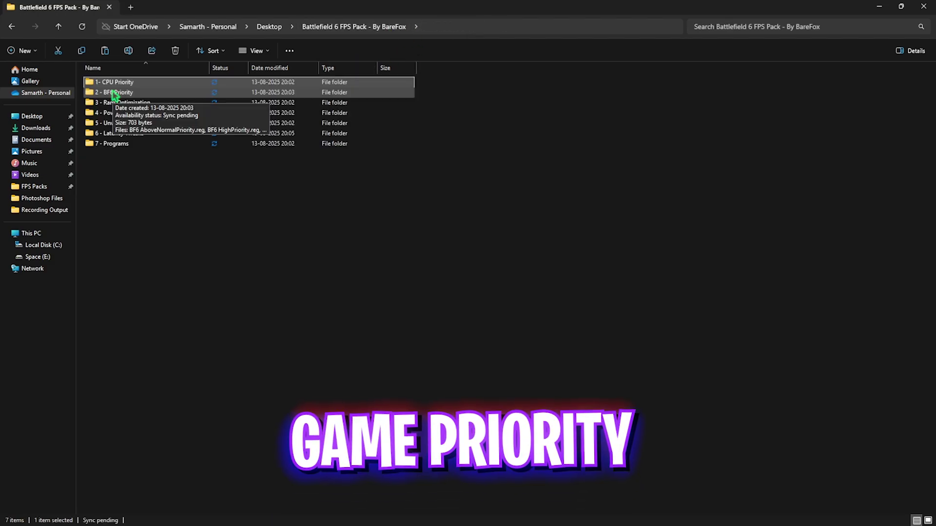
double_click(119, 95)
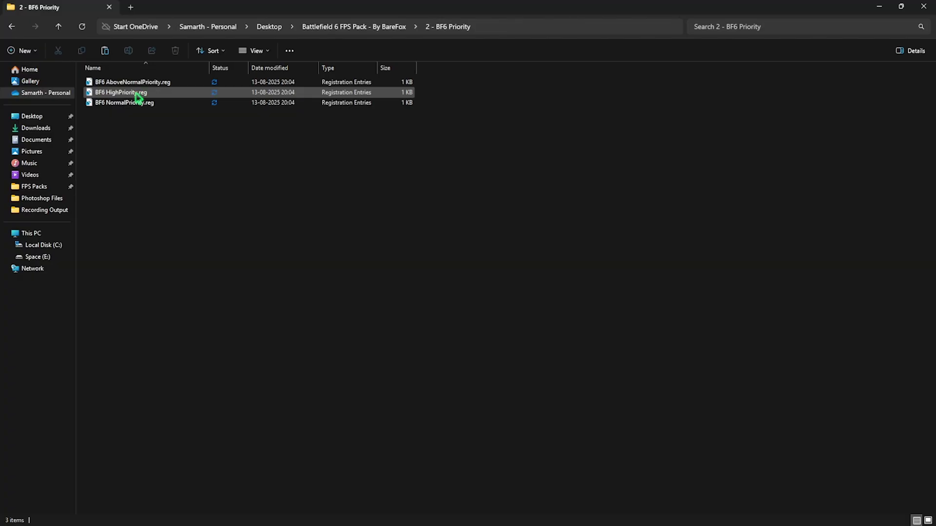
click(325, 27)
double_click(127, 104)
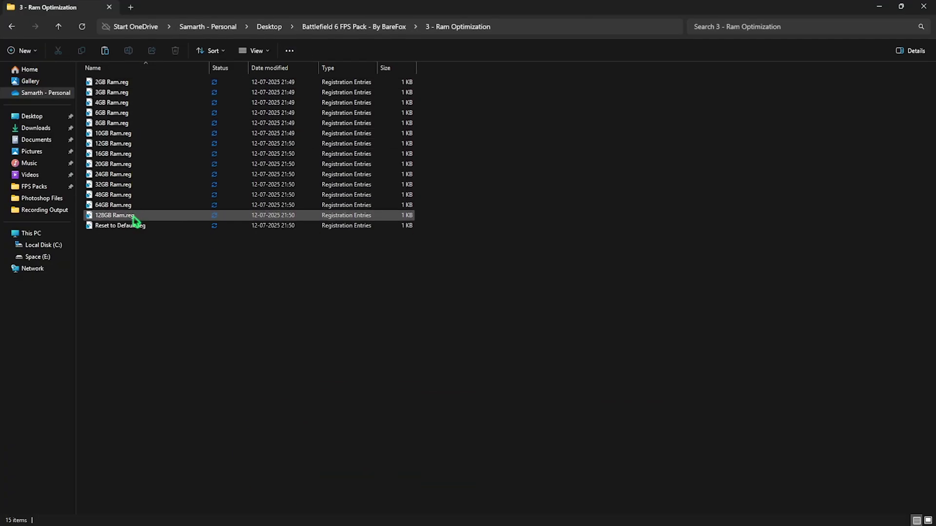
Select 32GB Ram.reg and Reset to Default.reg, then move to 4 - Power Plan Settings.
click(118, 185)
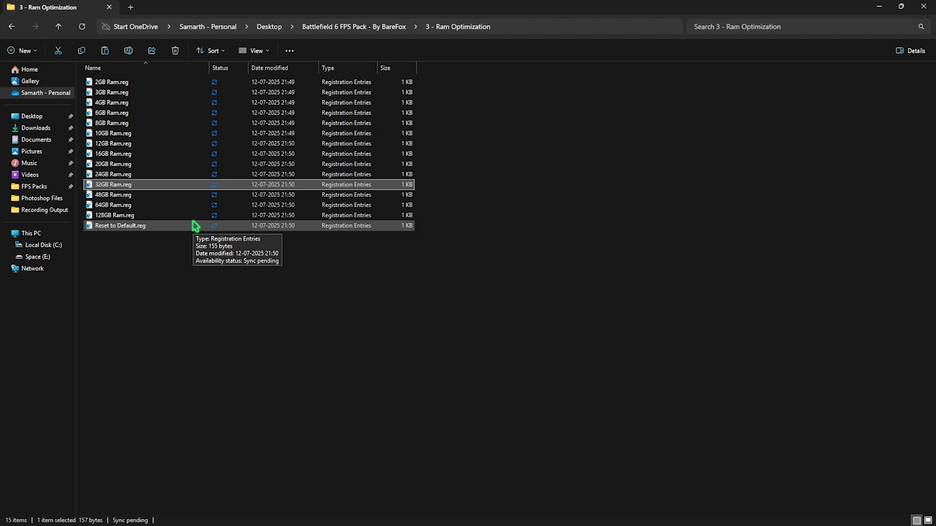
click(196, 226)
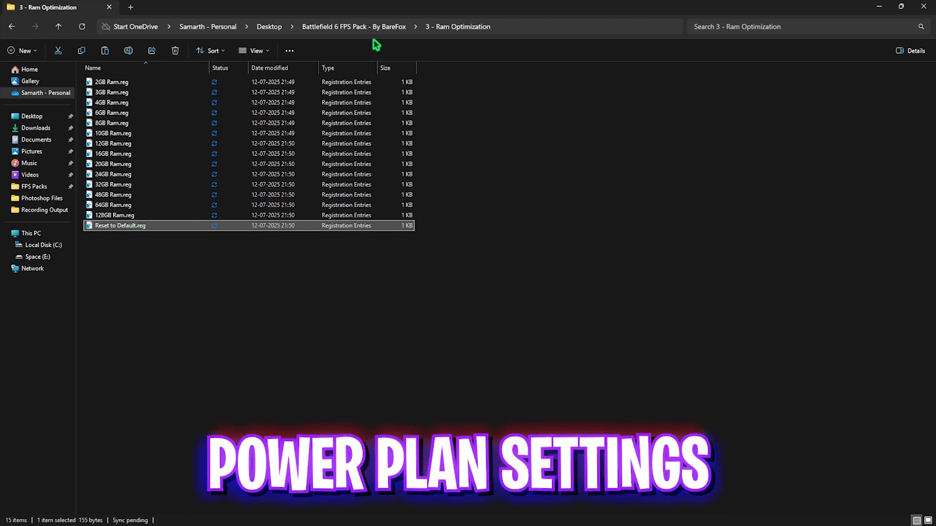
click(361, 27)
double_click(125, 115)
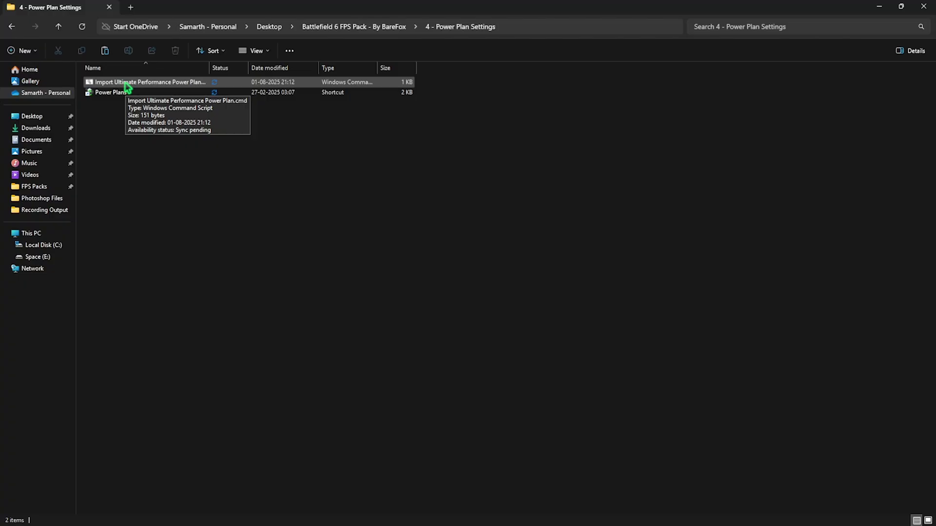
Run 'Import Ultimate Performance Power Plan.cmd' as administrator and open the Power Plans shortcut.
click(126, 84)
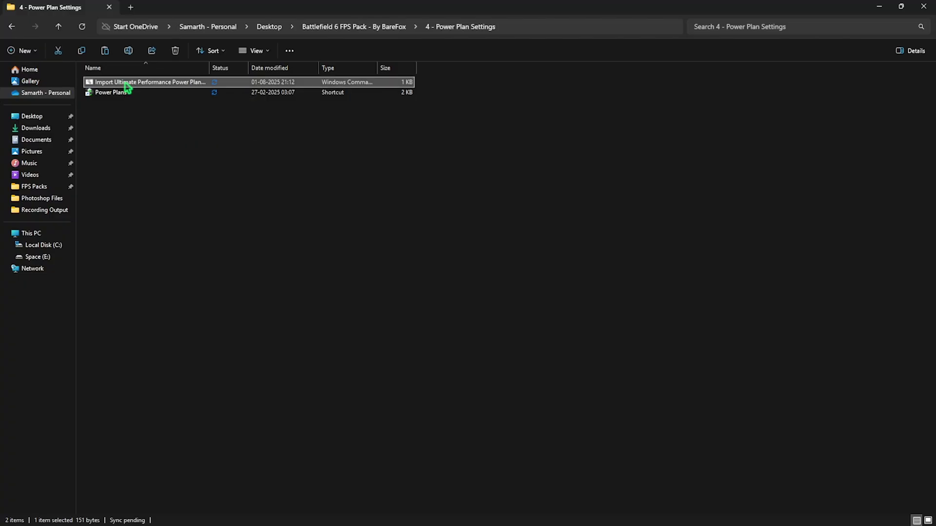
right_click(126, 83)
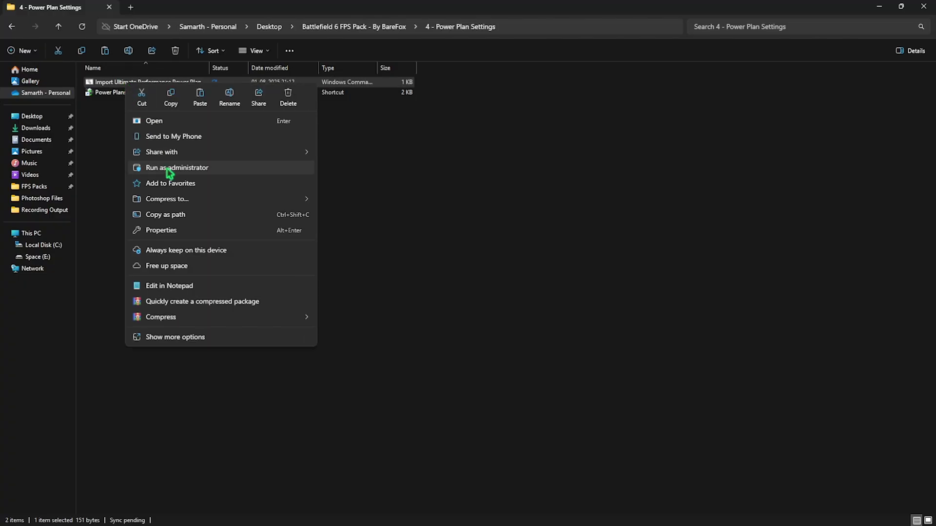
click(103, 128)
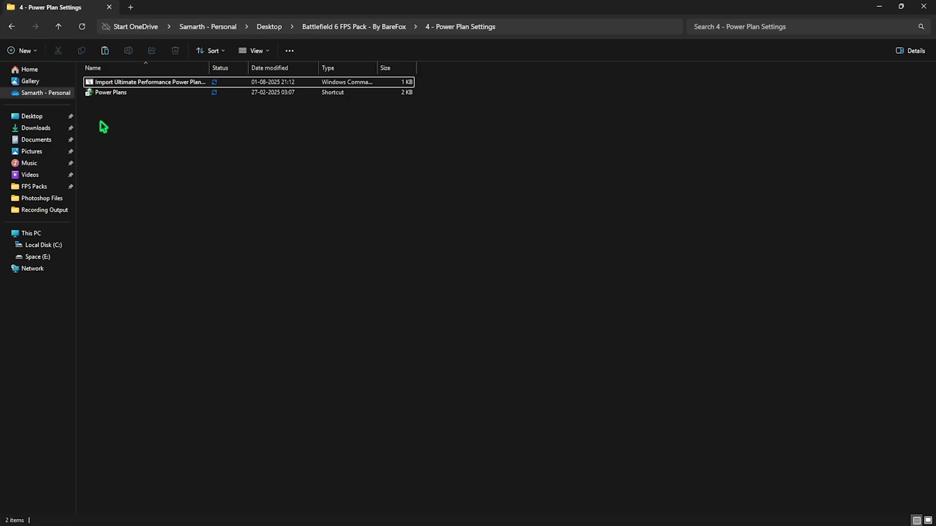
double_click(116, 96)
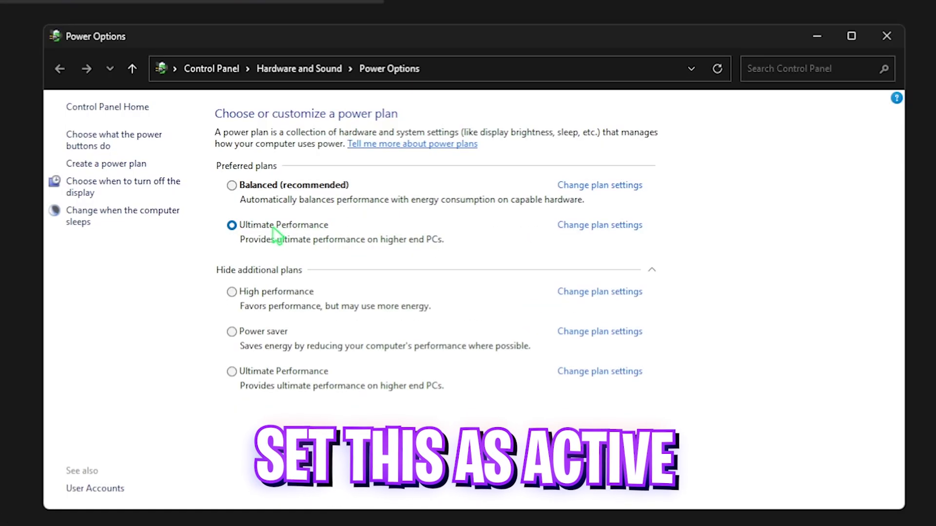
Confirm Ultimate Performance is active by toggling the additional plans list, then close Power Options.
click(267, 271)
click(264, 274)
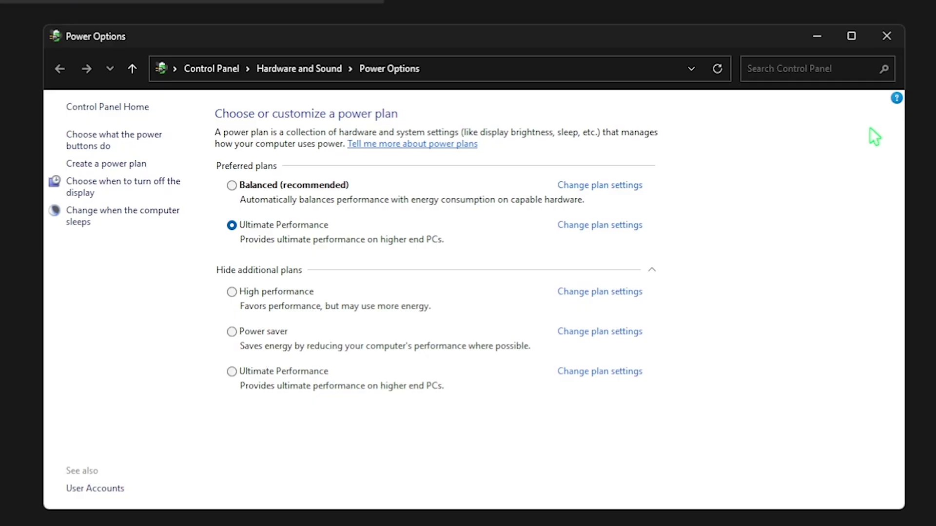
click(887, 35)
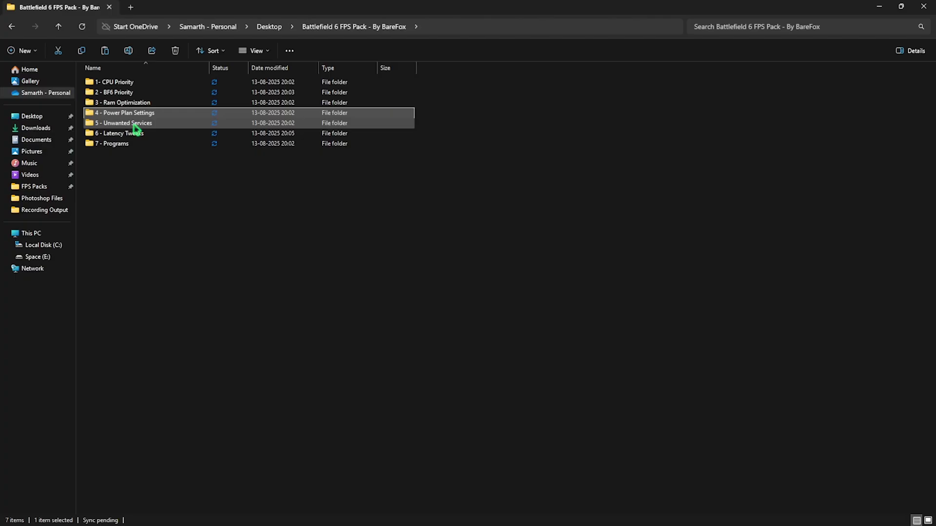
Select the Bluetooth and Printer .reg files in 5 - Unwanted Services, then peek into Revert Registries.
double_click(137, 126)
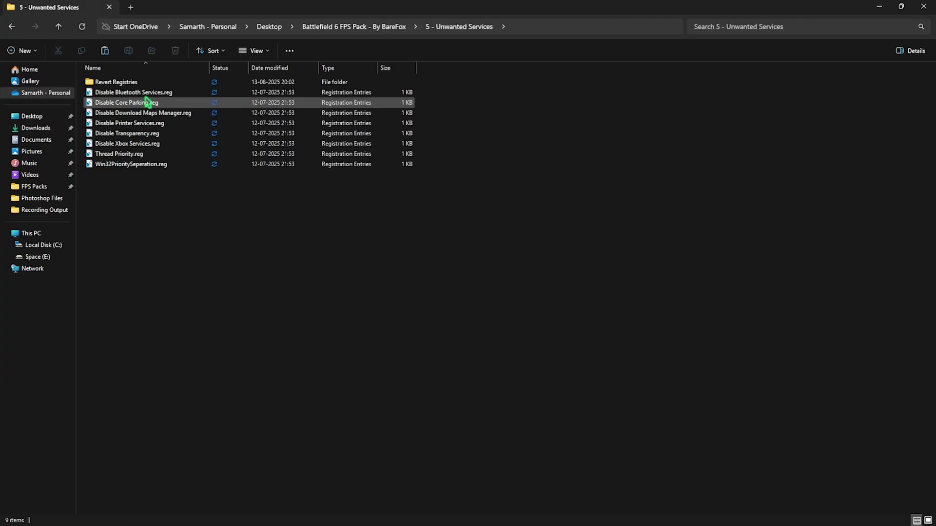
drag(148, 201, 153, 99)
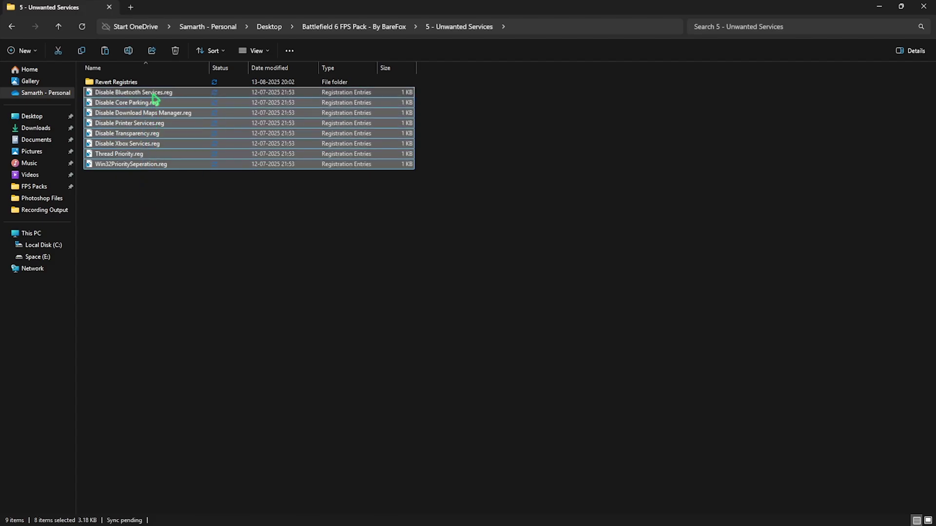
click(153, 94)
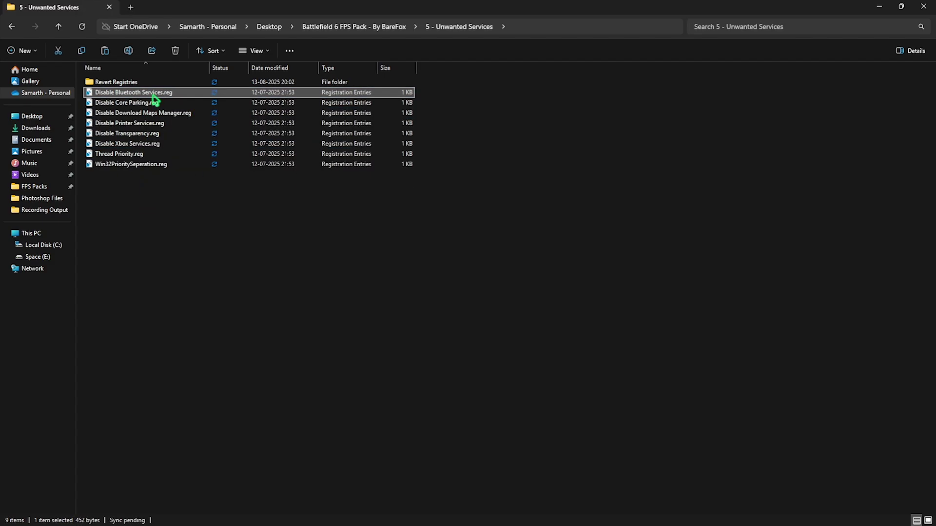
ctrl+click(146, 124)
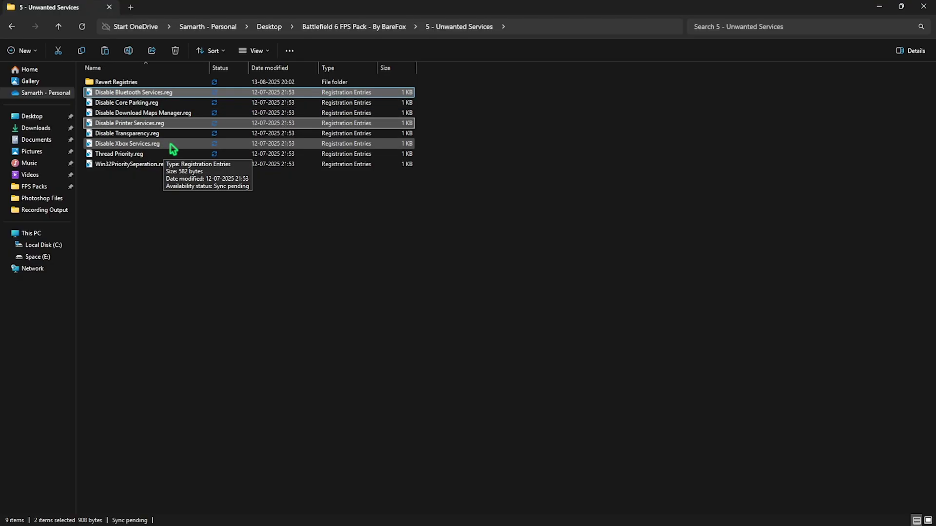
double_click(126, 84)
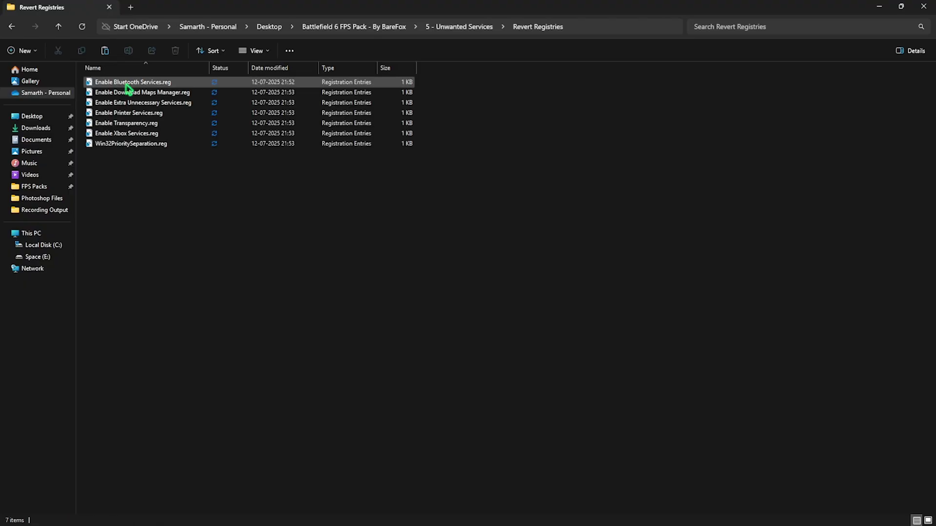
click(387, 28)
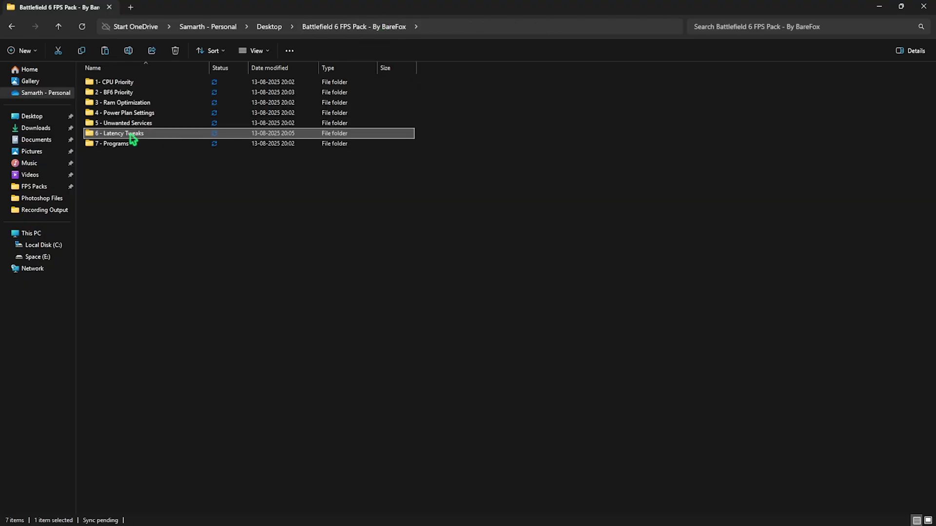
In 6 - Latency Tweaks, view Disable Memory Compression.cmd's text in Notepad and close it.
double_click(132, 137)
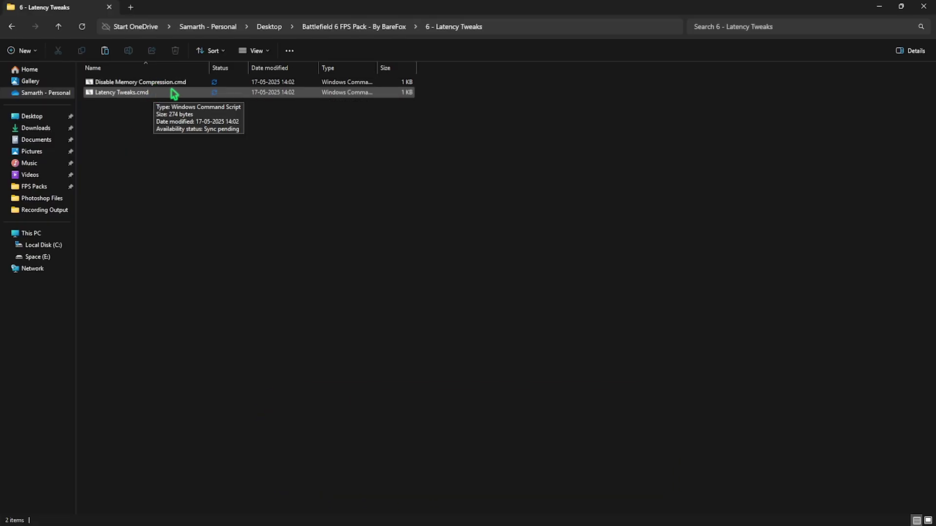
right_click(184, 83)
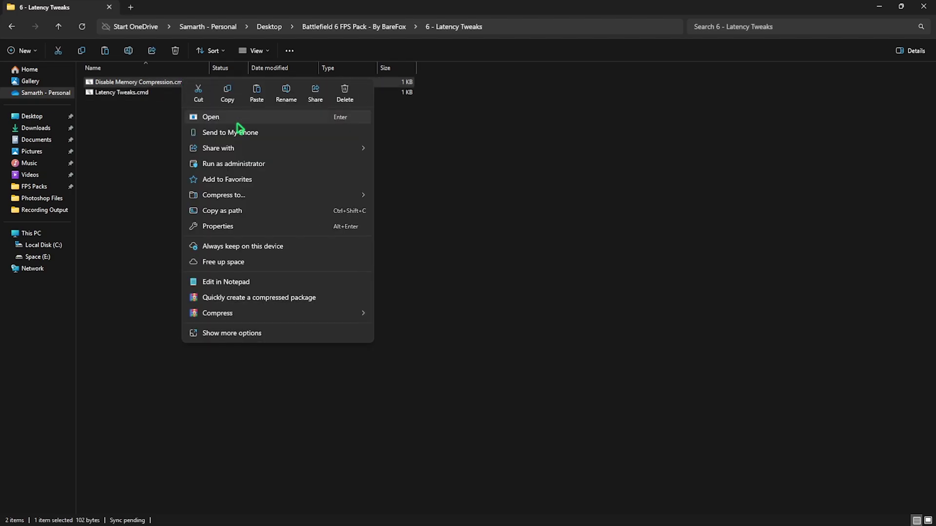
click(234, 281)
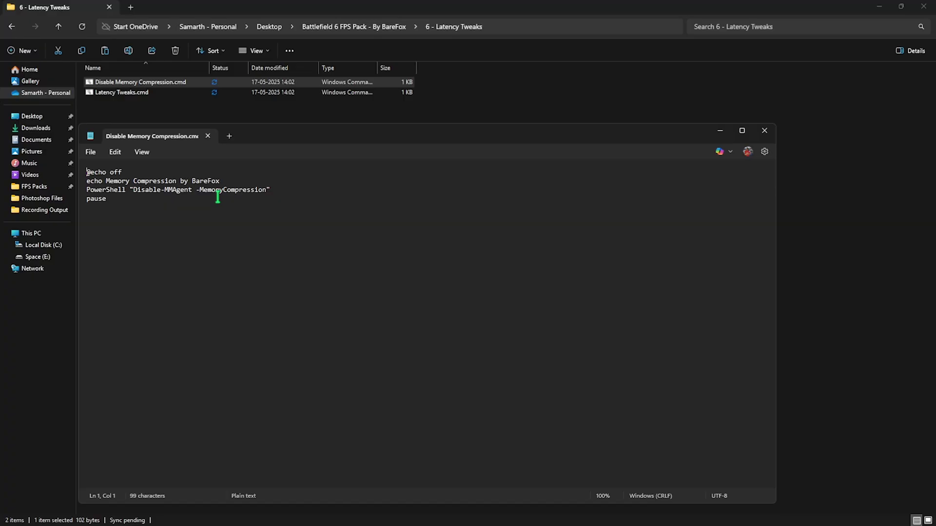
click(209, 136)
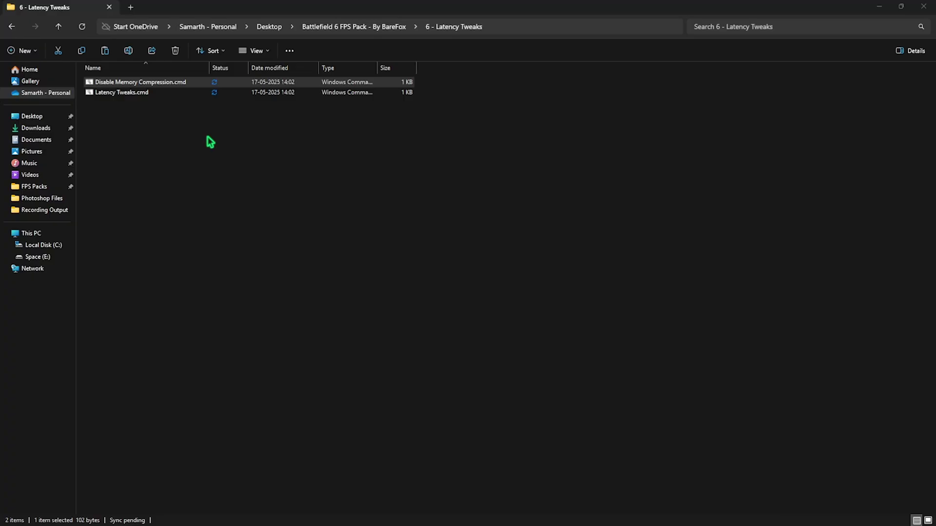
right_click(199, 88)
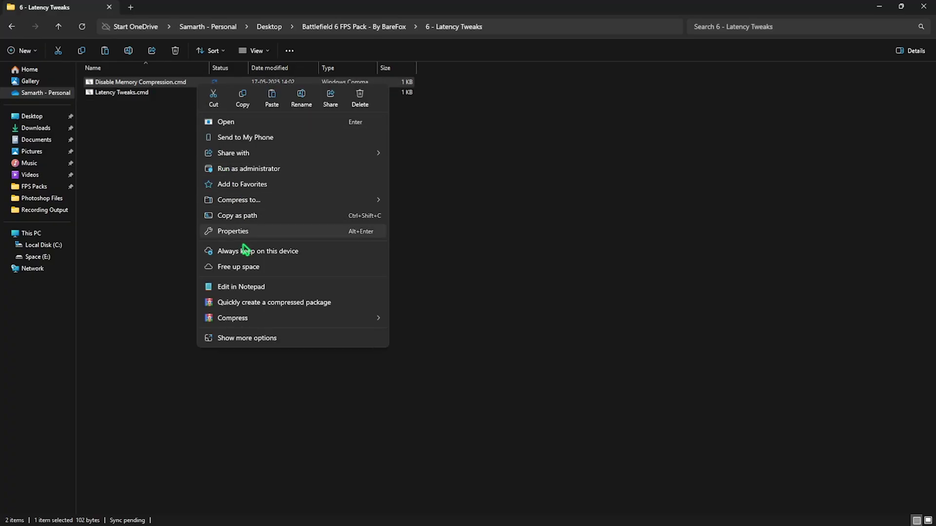
click(165, 198)
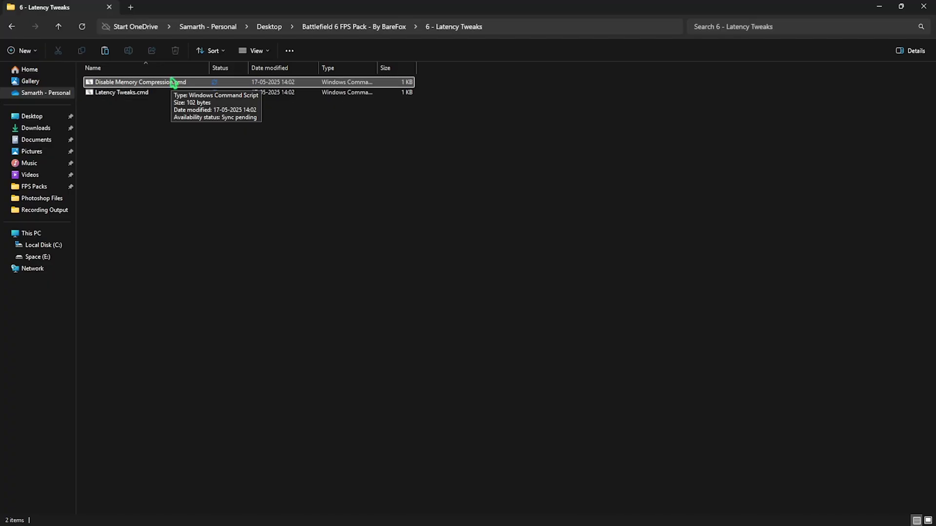
View Latency Tweaks.cmd's bcdedit commands in Notepad, then close Notepad.
right_click(152, 92)
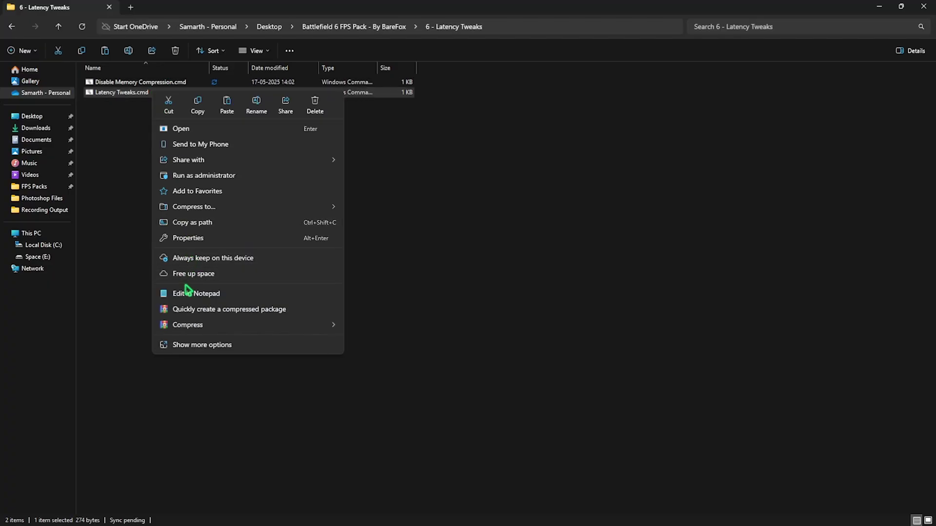
click(186, 294)
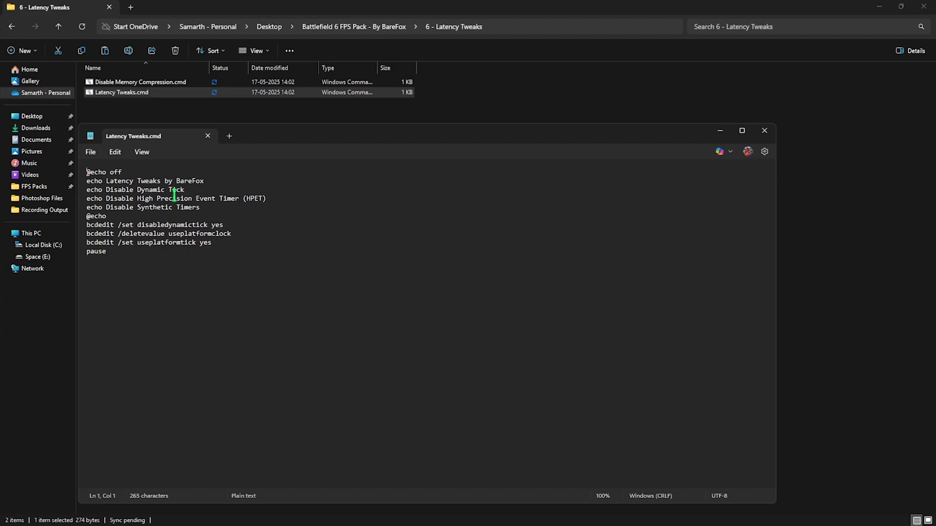
click(208, 137)
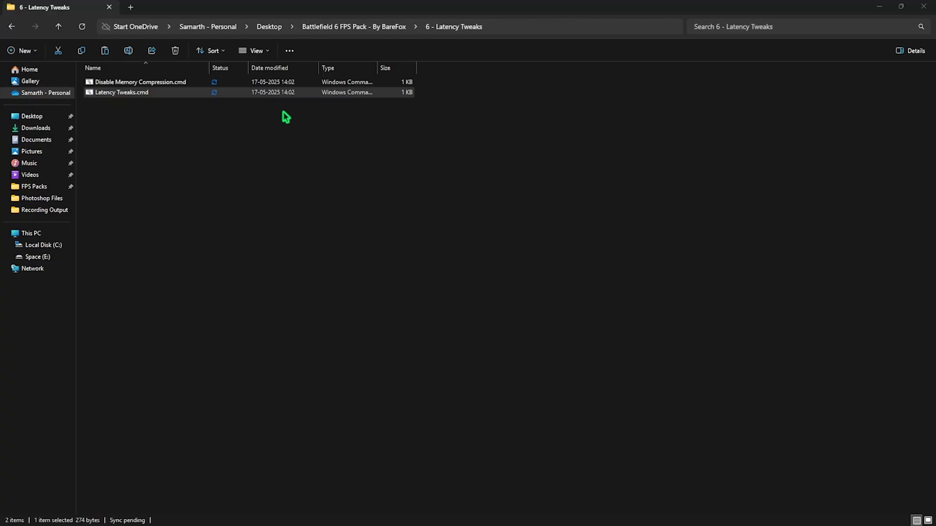
Run Clean Temporary Files.bat from 7 - Programs as administrator and let it delete temporary files.
click(356, 27)
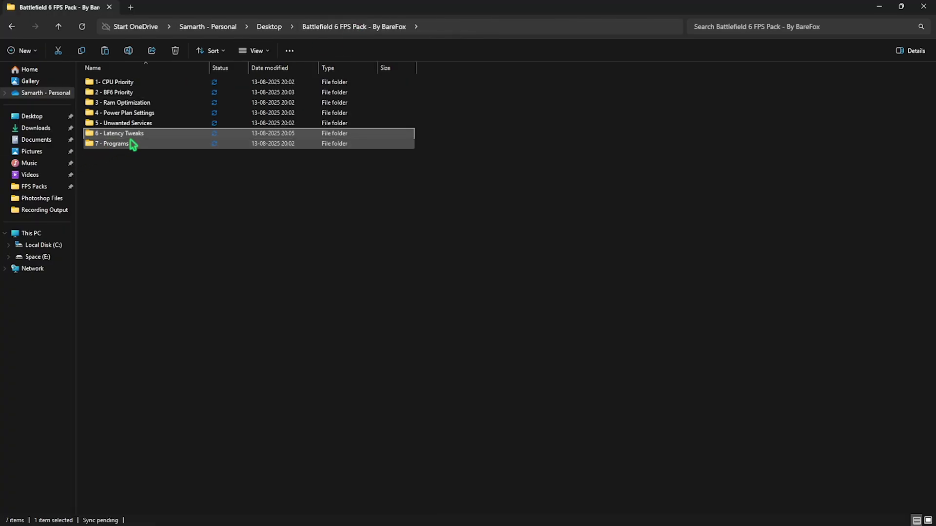
double_click(131, 144)
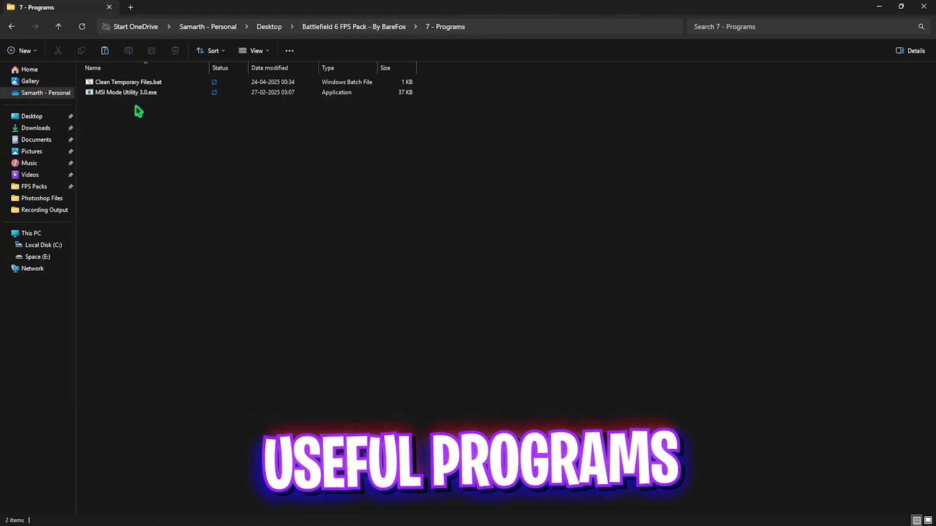
click(143, 87)
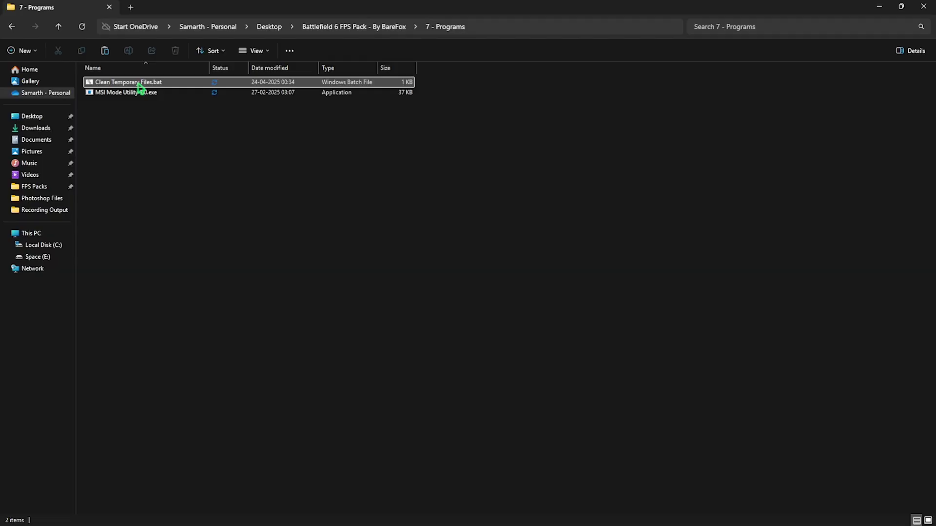
click(140, 88)
right_click(140, 88)
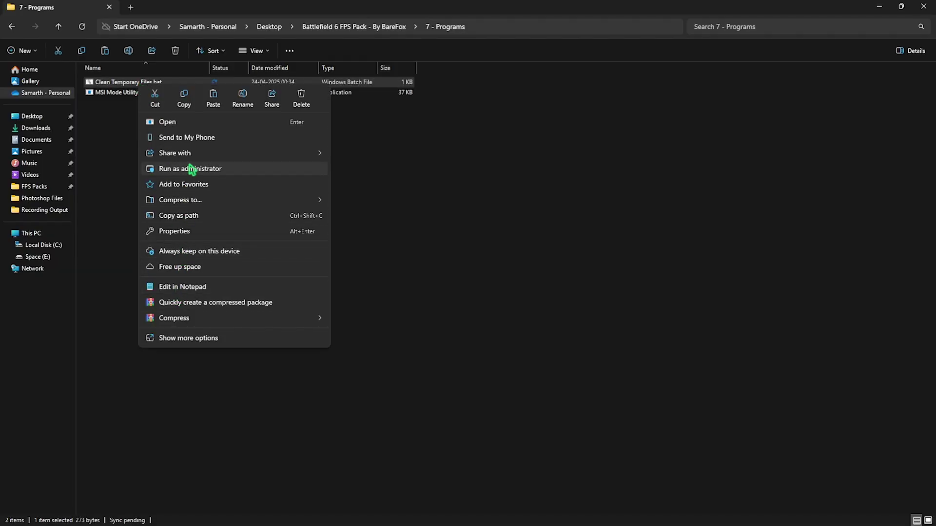
click(184, 169)
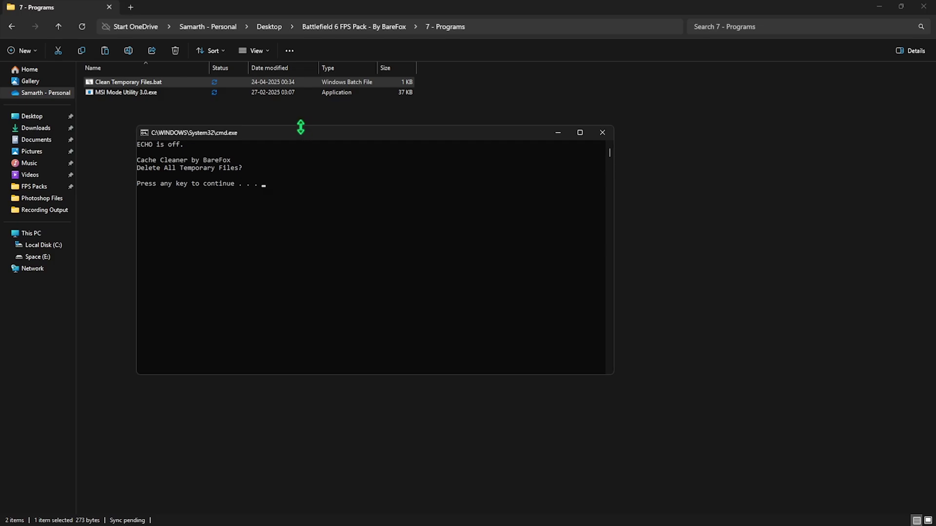
key(Return)
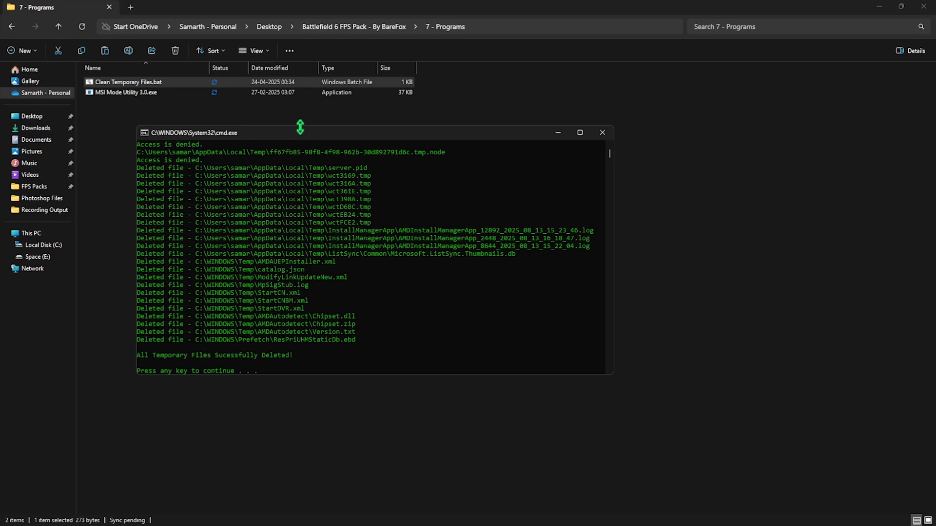
Run MSI Mode Utility 3.0 as administrator, set the RX 6600 XT interrupt priority to High, and close it.
click(602, 133)
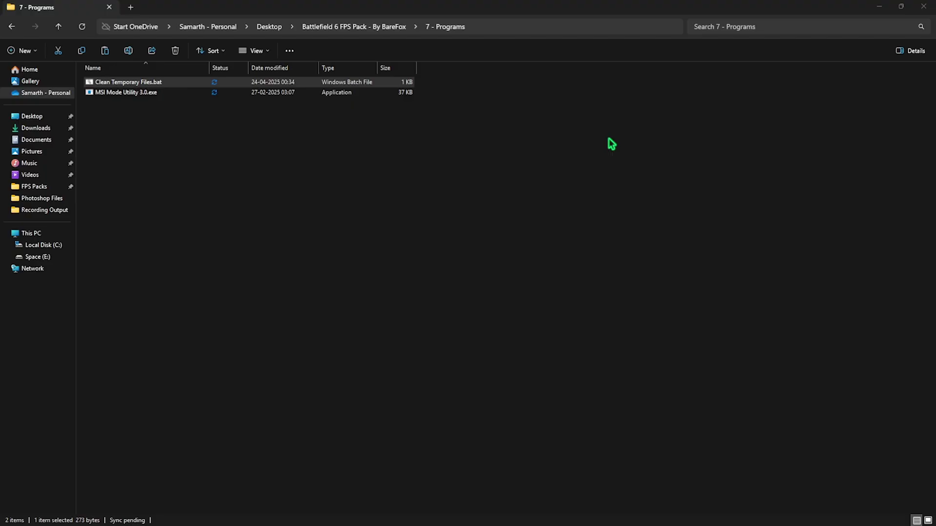
right_click(122, 96)
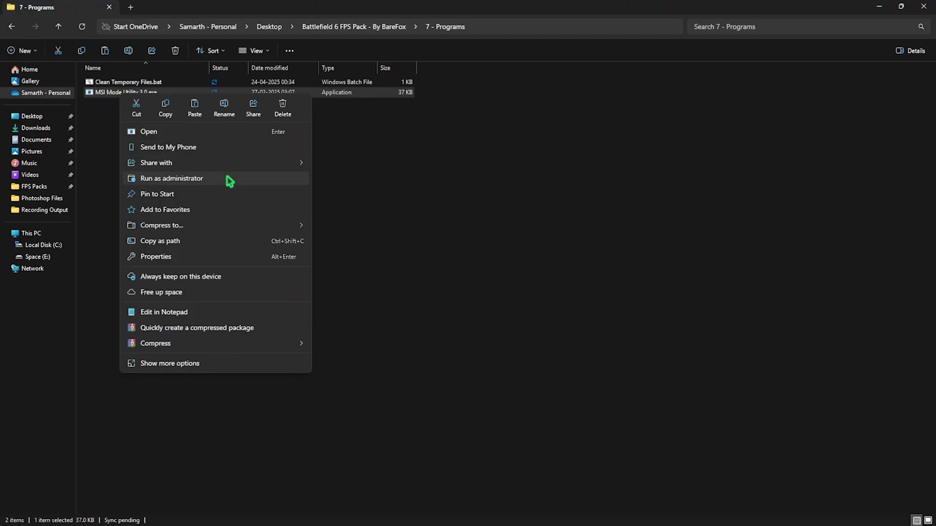
click(229, 179)
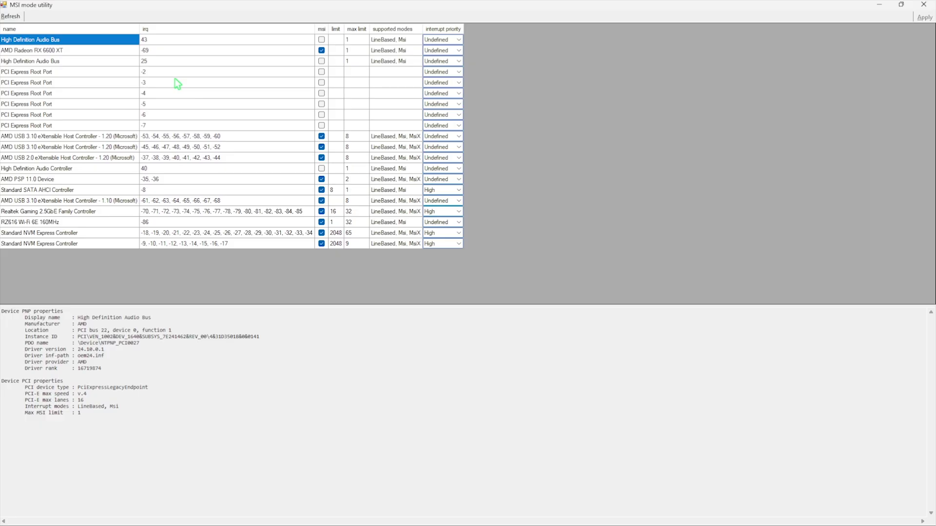
click(58, 52)
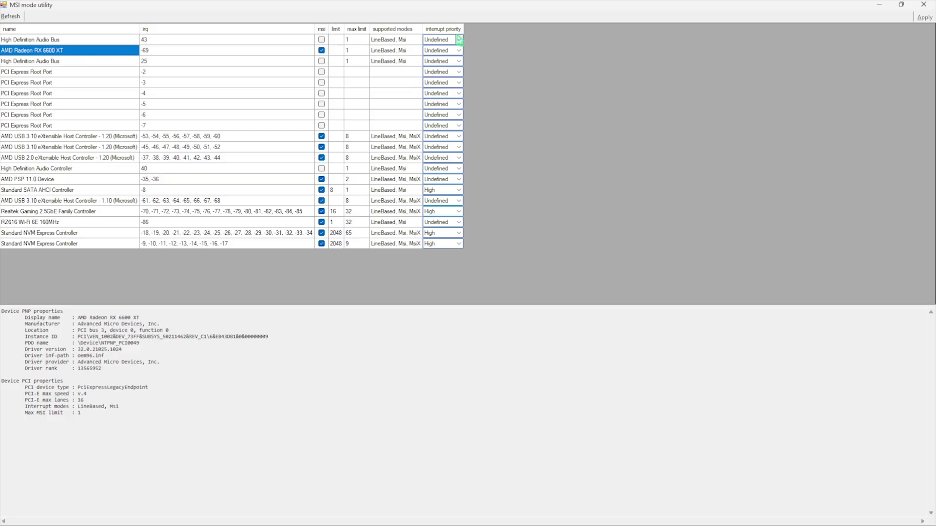
click(458, 51)
click(459, 50)
click(439, 78)
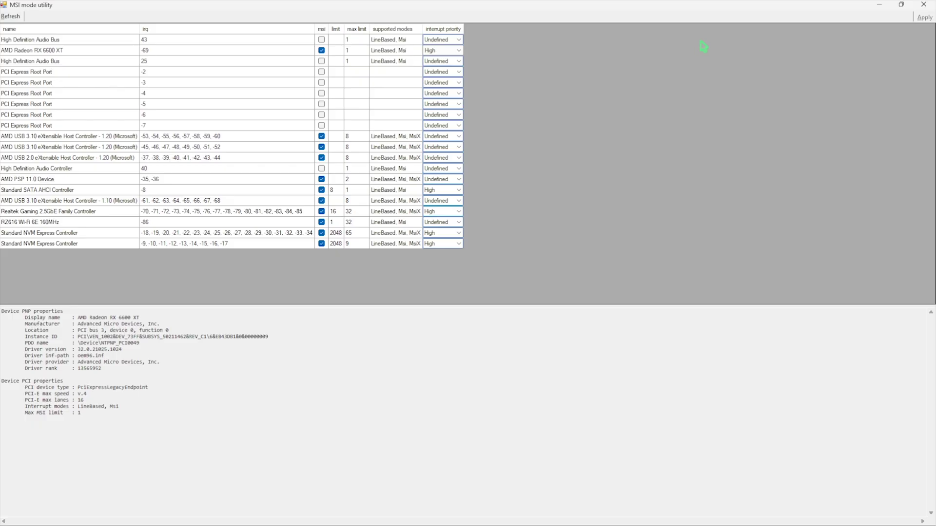
click(923, 4)
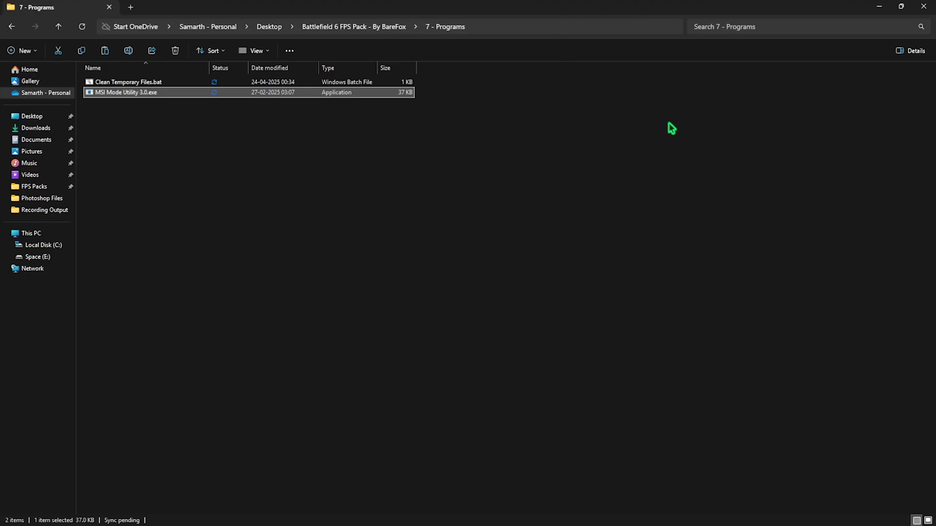
Close File Explorer and launch System Configuration from the Run prompt.
click(924, 6)
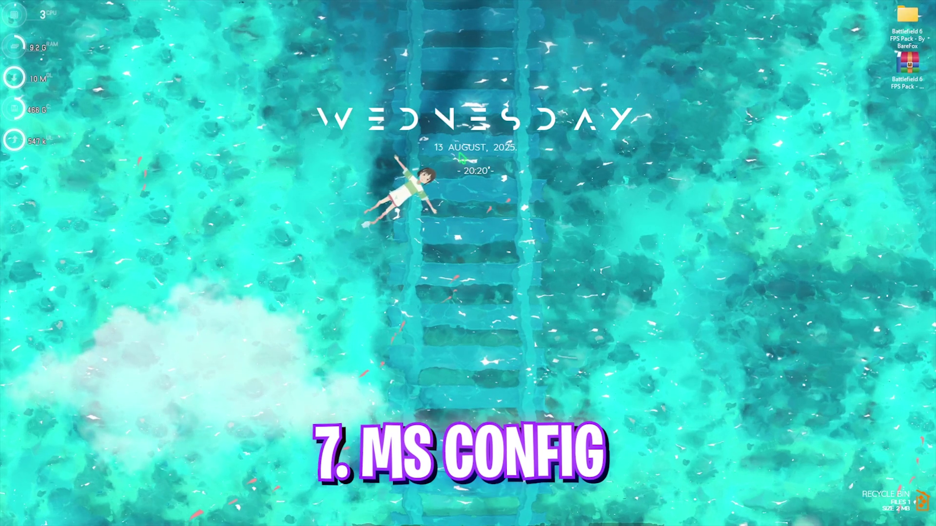
key(super+r)
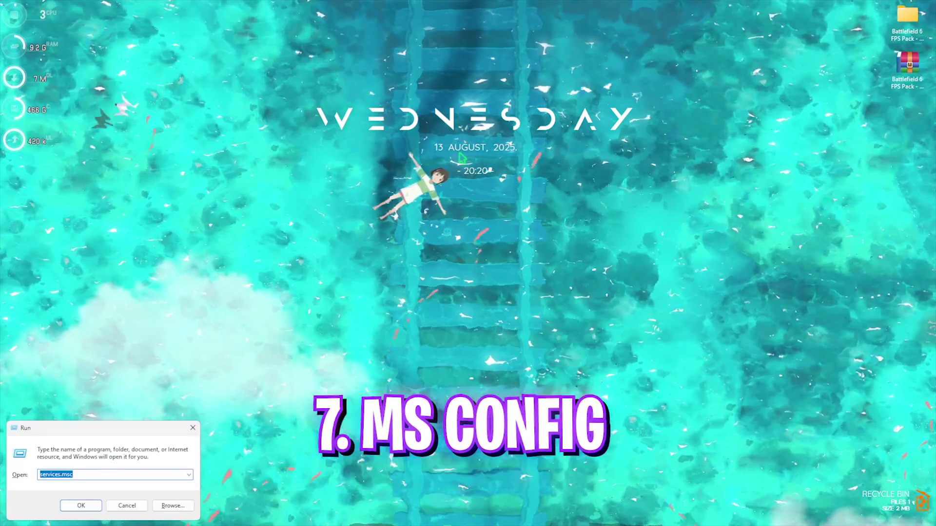
text(msc)
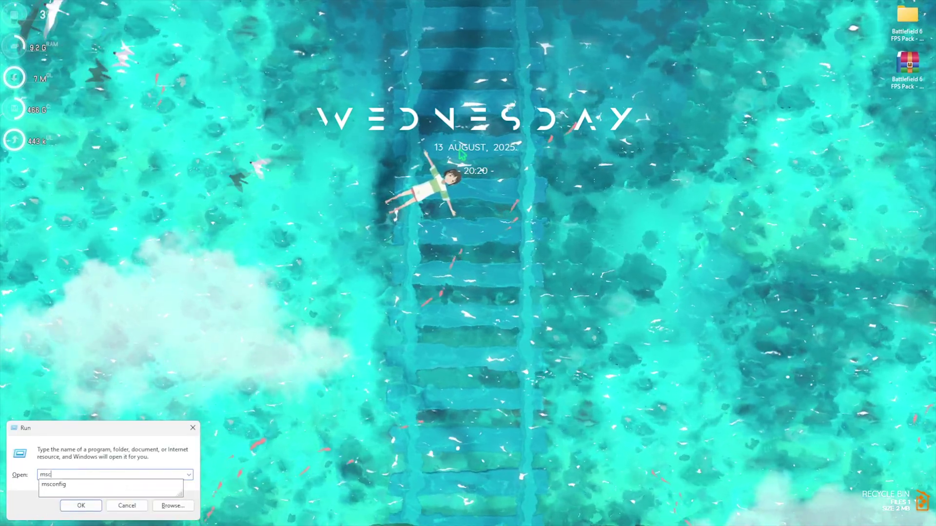
key(Down)
key(Return)
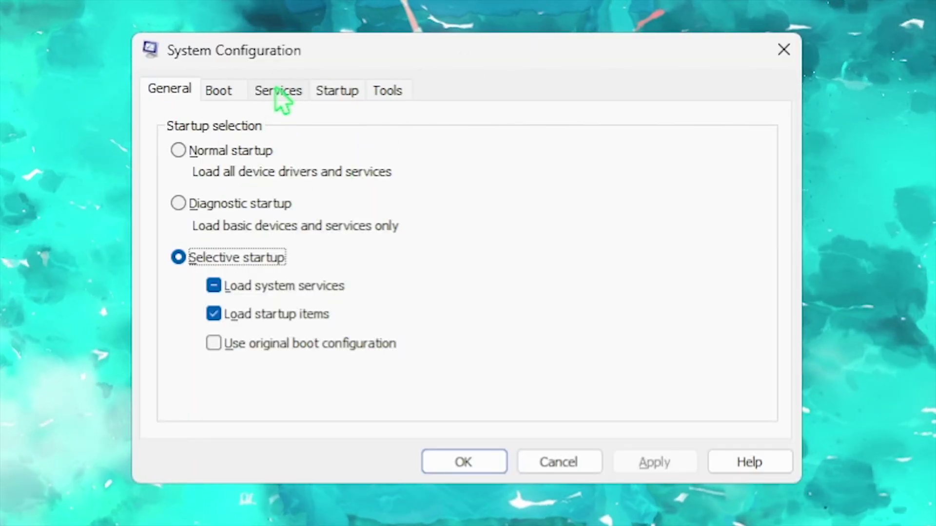
Set the boot Number of processors to 16, keep No GUI boot on, and apply.
click(227, 88)
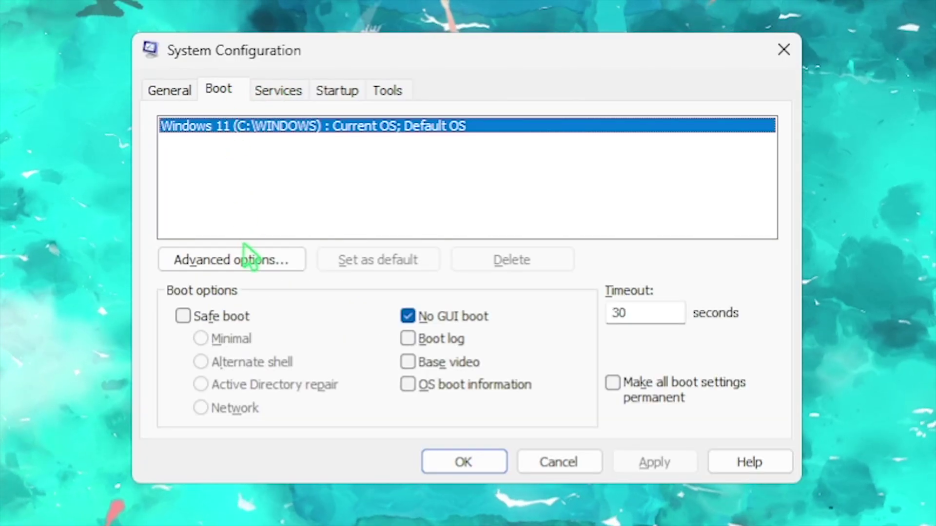
click(249, 268)
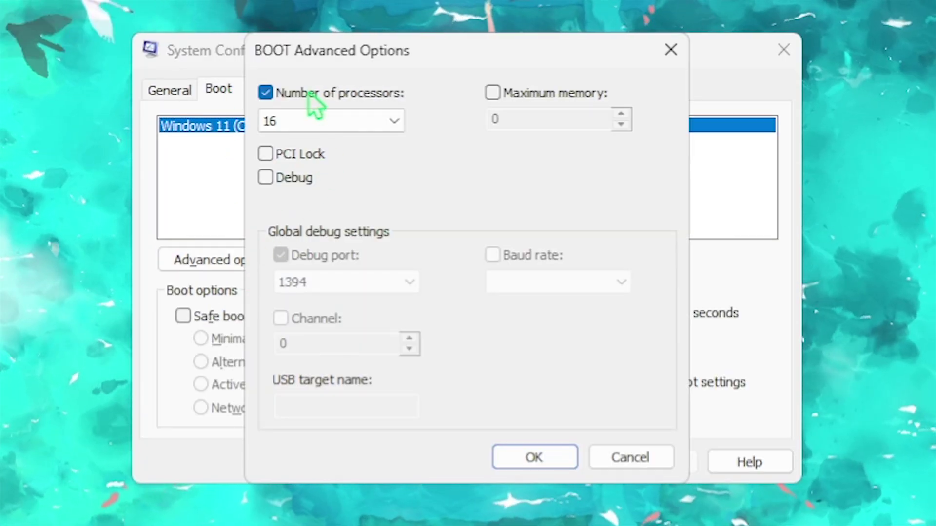
click(342, 124)
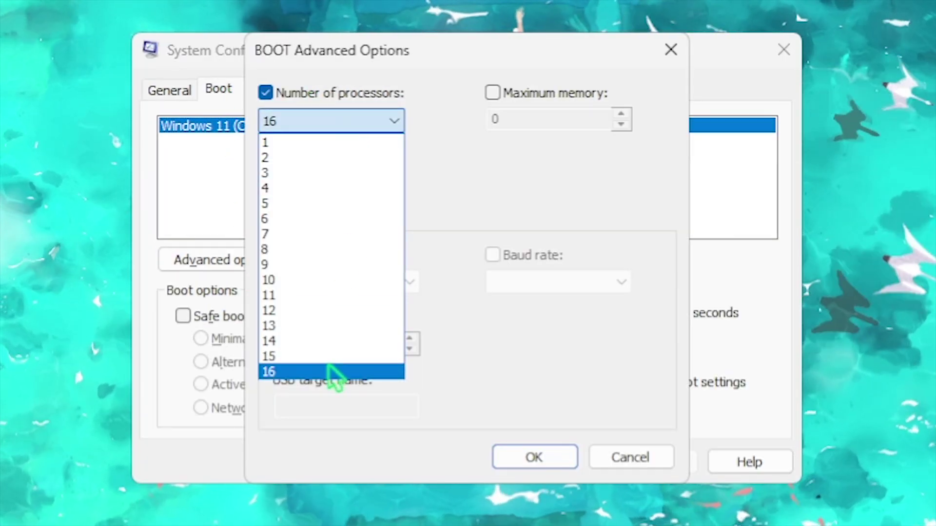
click(328, 370)
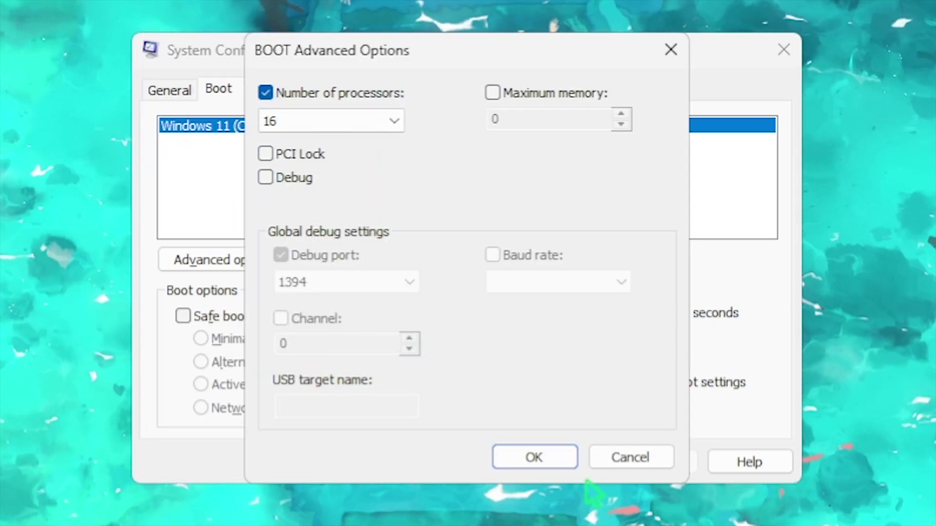
click(541, 461)
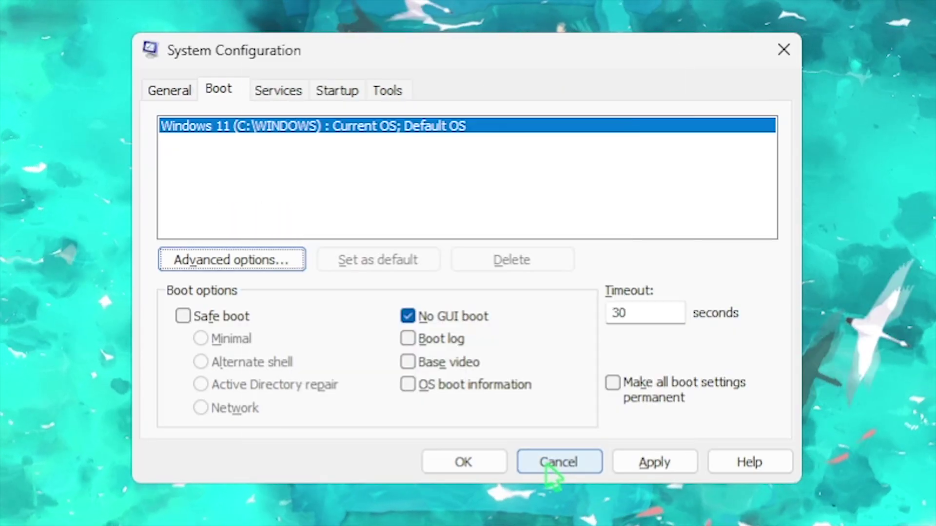
click(408, 316)
click(654, 461)
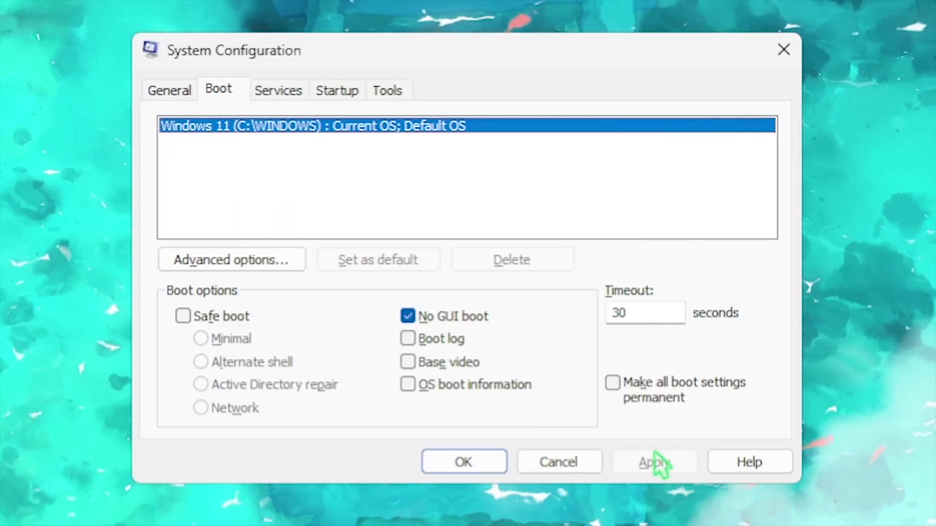
Hide all Microsoft services and scroll through the remaining startup services.
click(294, 97)
click(245, 423)
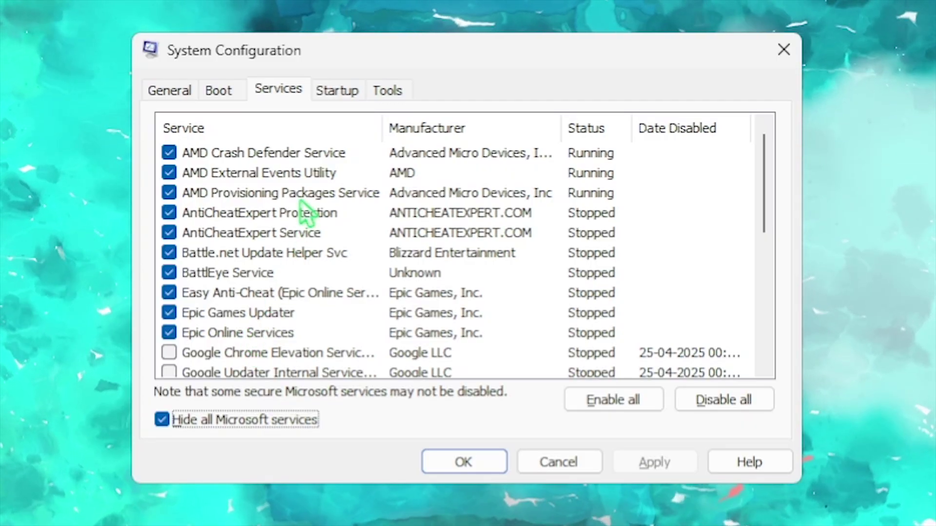
scroll(303, 212, down, 1)
scroll(303, 220, down, 1)
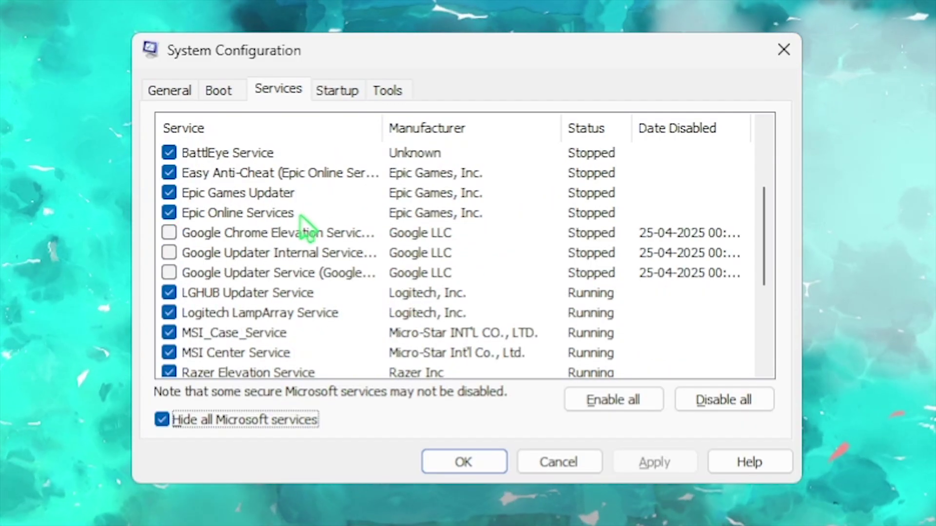
scroll(251, 242, down, 1)
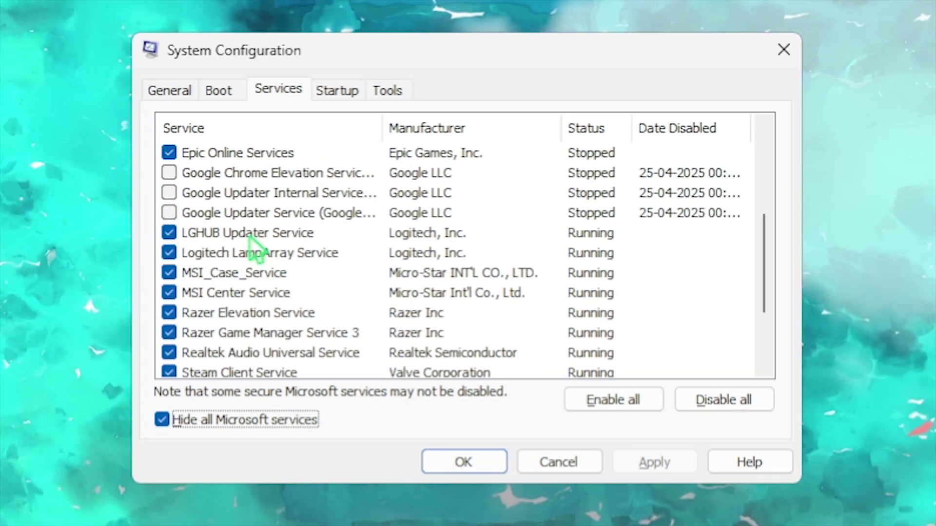
scroll(251, 244, down, 1)
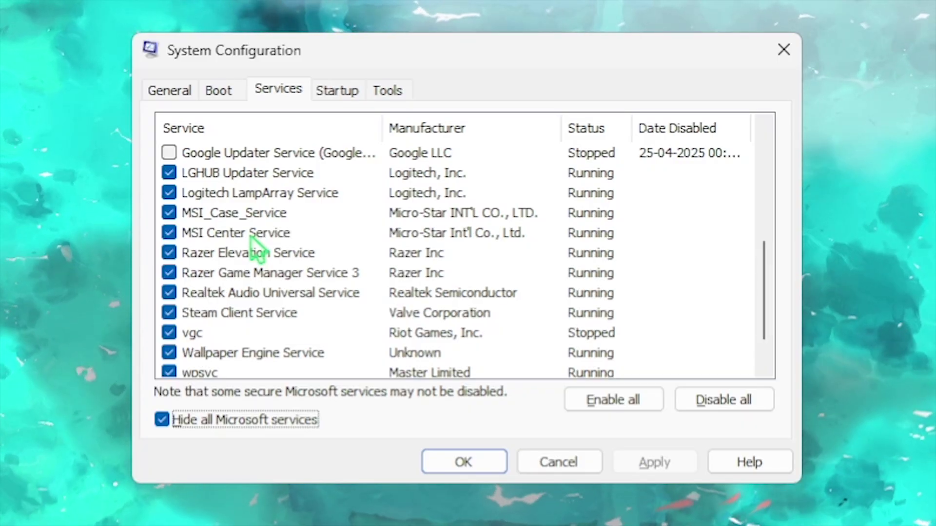
scroll(256, 244, down, 1)
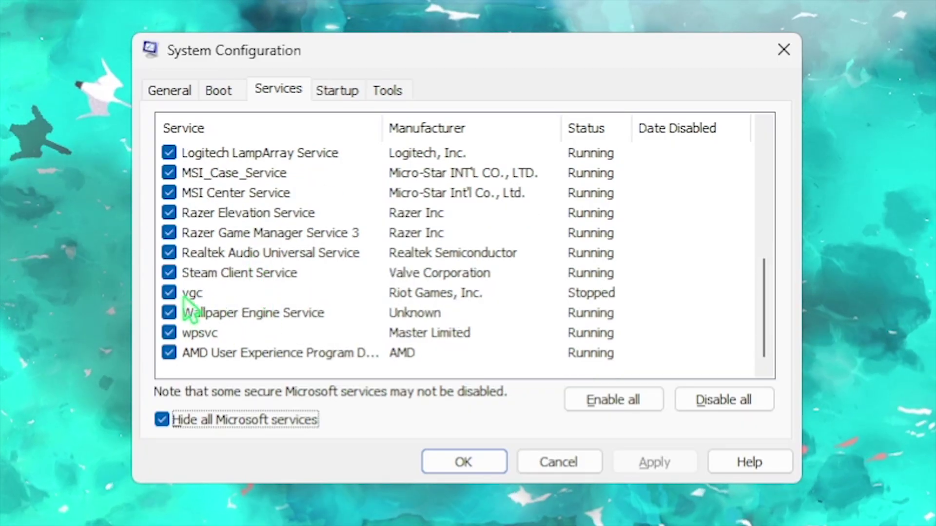
scroll(190, 307, up, 5)
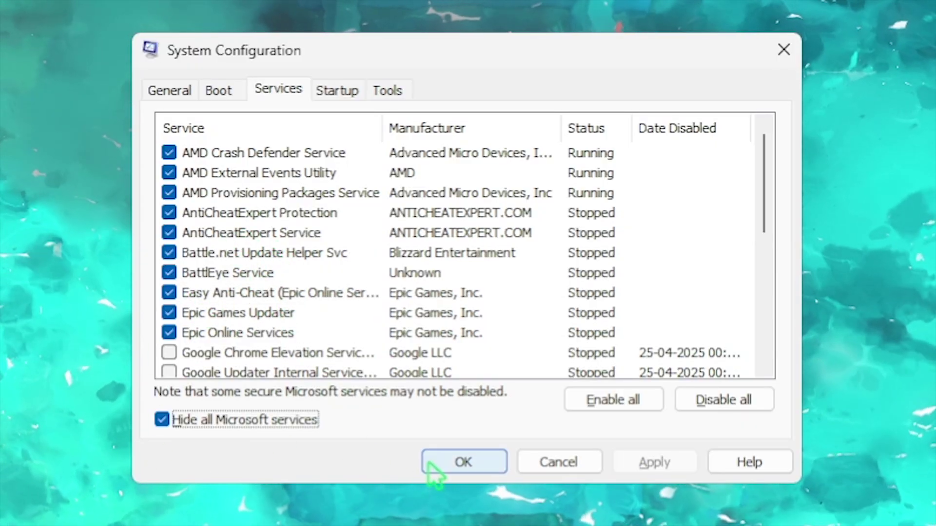
Save the configuration, exit without restarting, and bring up the Run box.
click(447, 462)
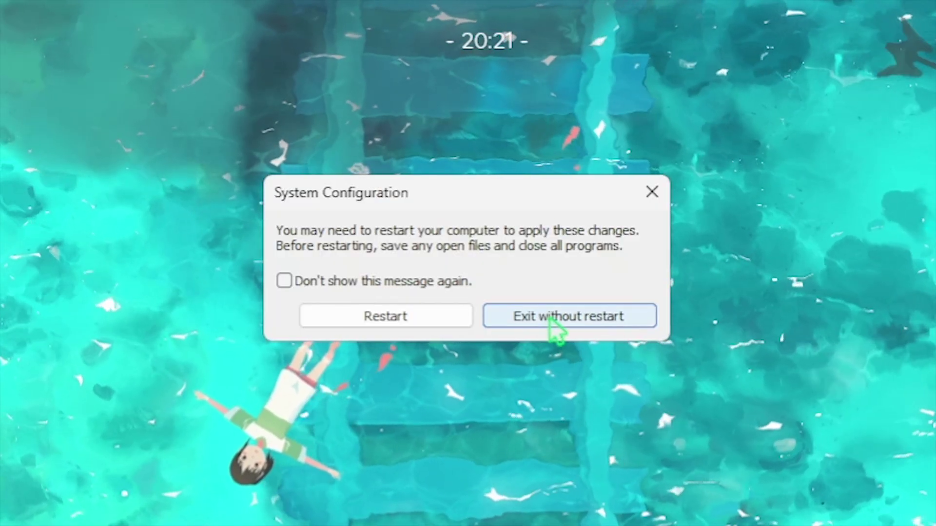
click(556, 328)
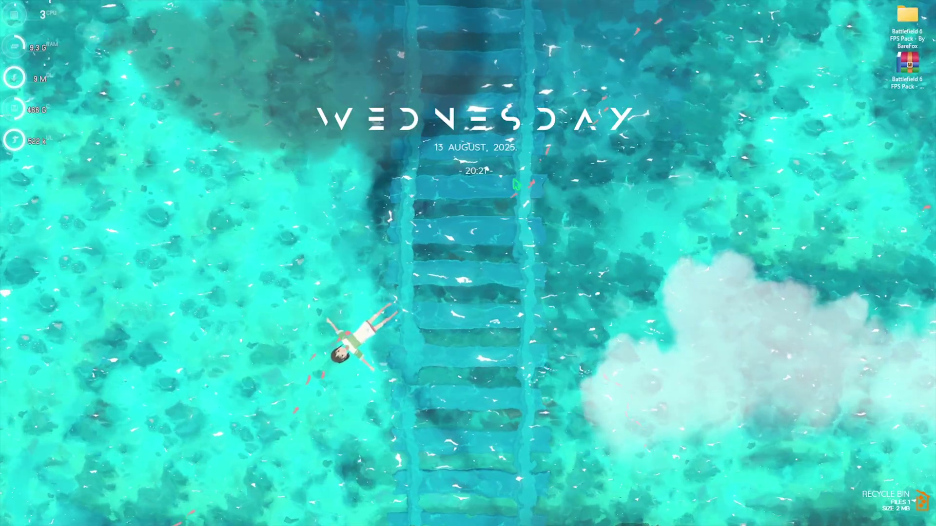
key(super+r)
Launch services.msc and open the SysMain service's properties to set its startup type to Disabled.
text(se)
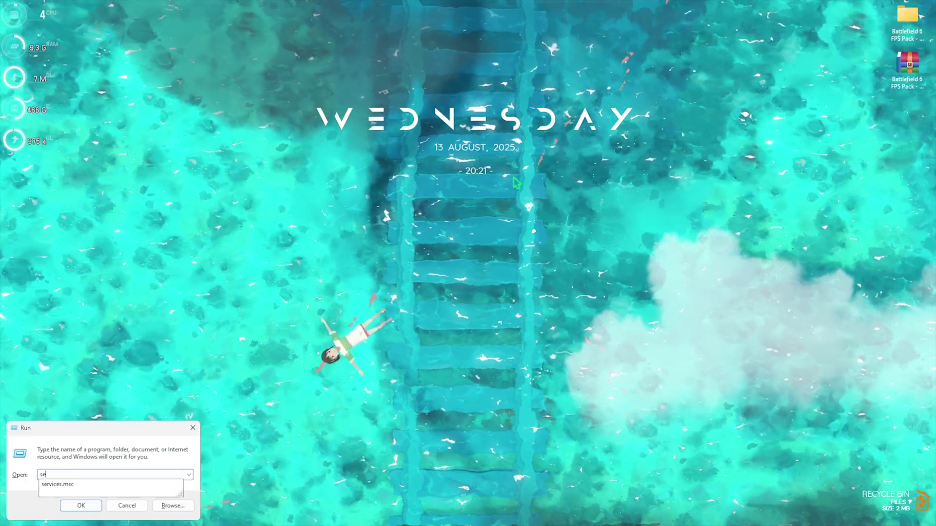
key(Down)
key(Return)
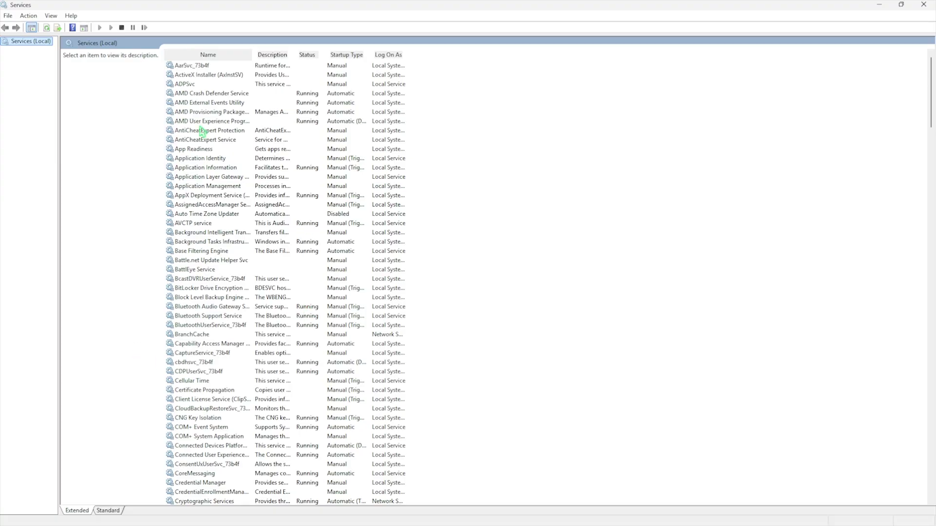
click(202, 131)
key(s)
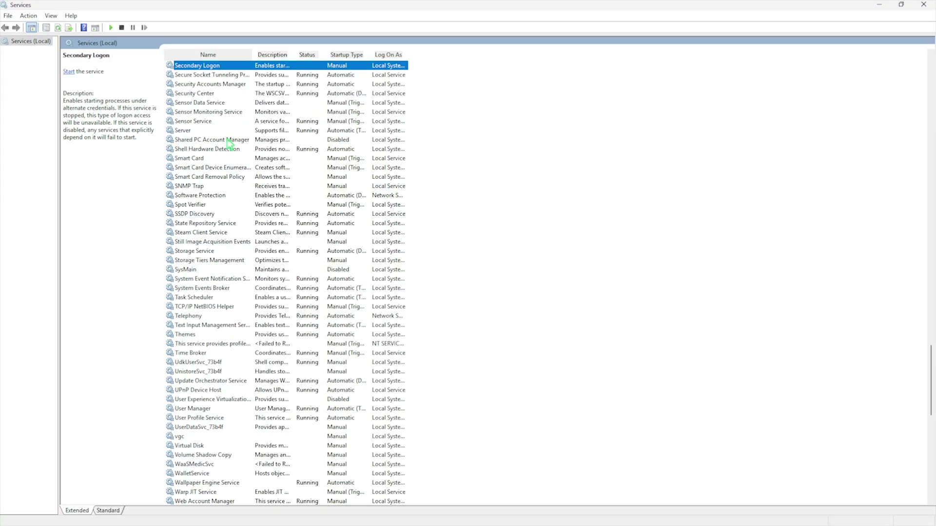
click(199, 270)
right_click(221, 271)
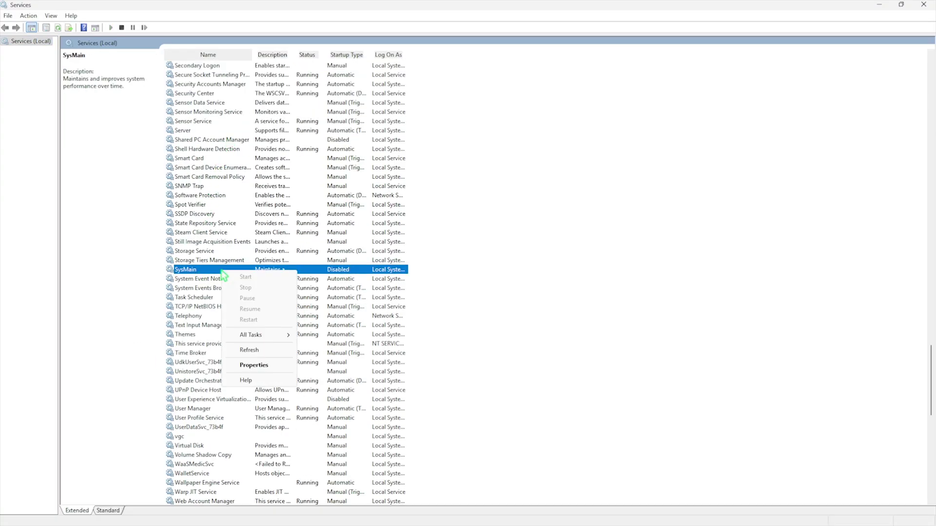
click(253, 366)
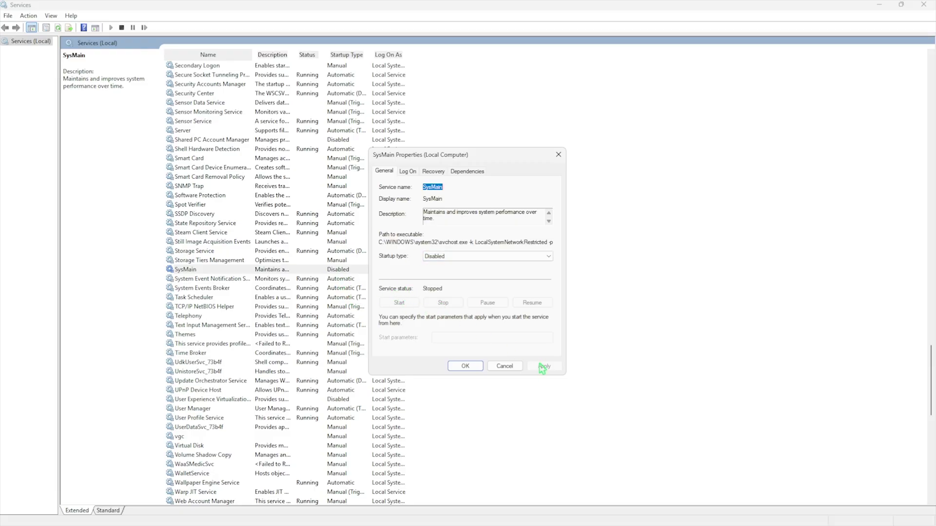
click(561, 155)
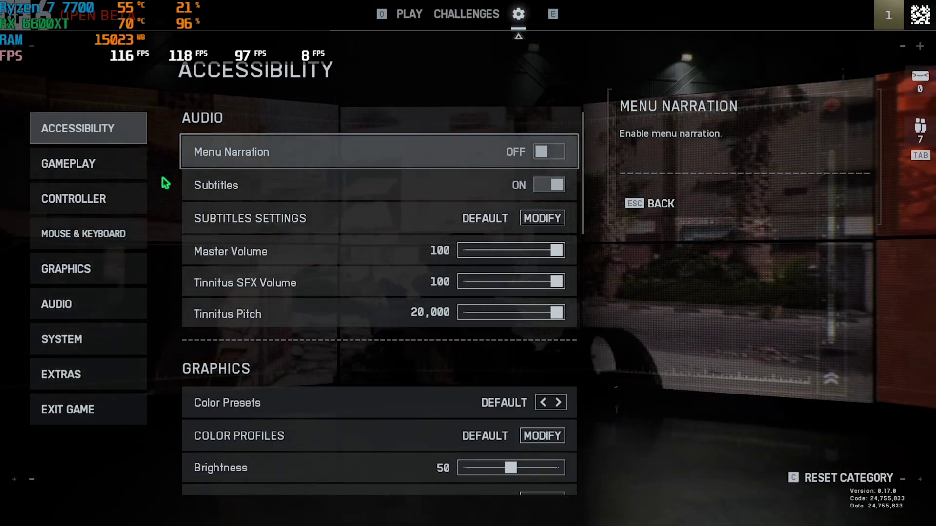
In the Graphics settings, set Graphics Quality to LOW.
click(92, 267)
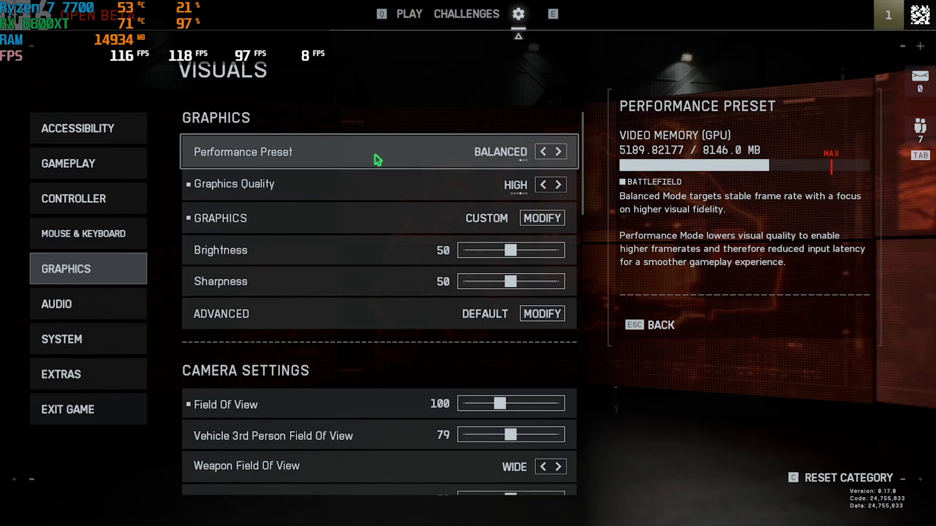
click(542, 185)
click(542, 185)
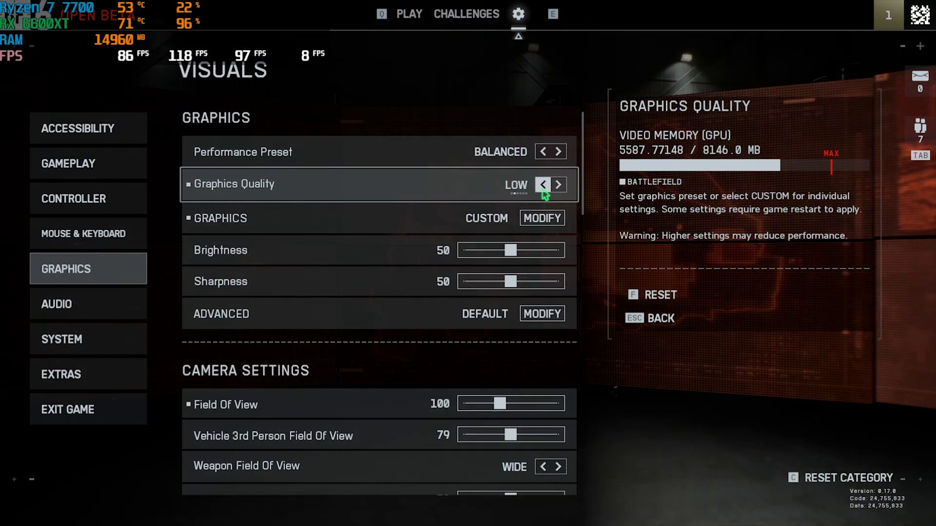
click(542, 190)
click(558, 187)
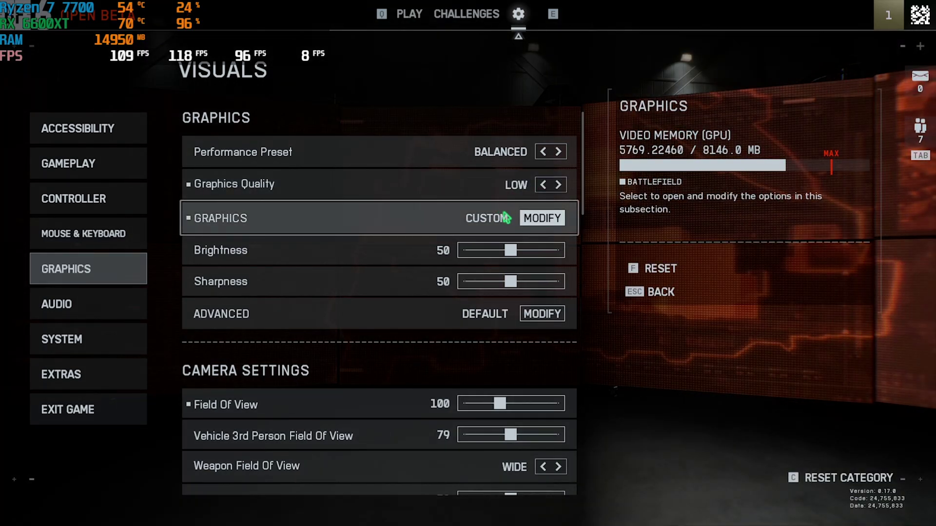
Open the individual graphic settings list and scroll through it.
click(501, 217)
scroll(319, 230, down, 5)
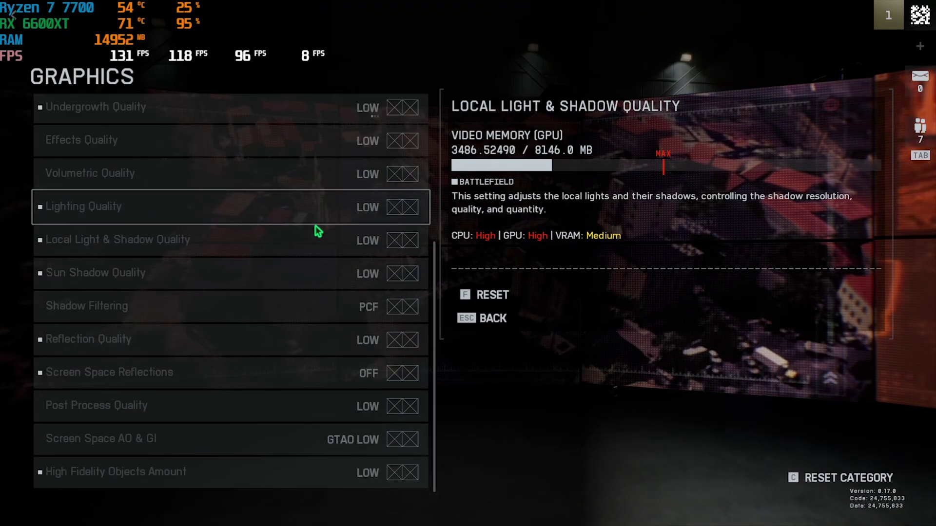
scroll(320, 229, up, 5)
scroll(321, 230, down, 2)
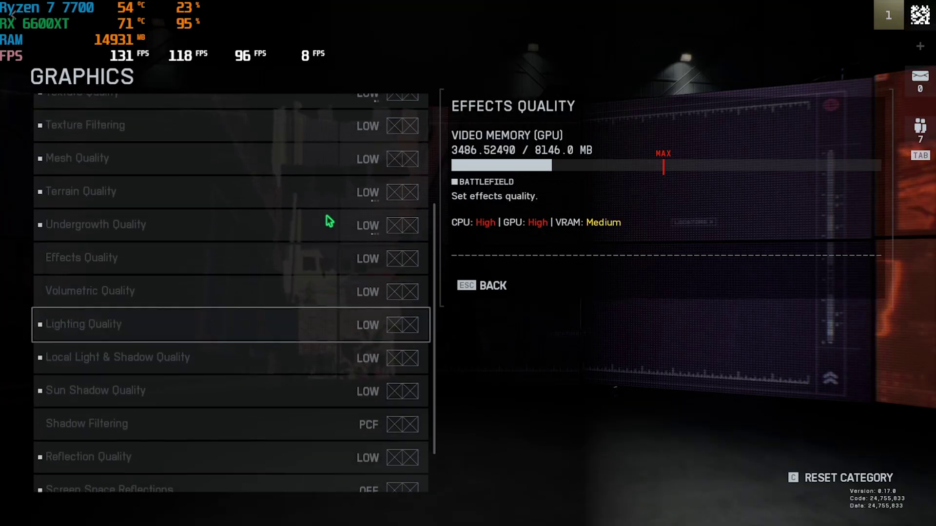
scroll(328, 218, up, 3)
Switch Graphics Quality to CUSTOM and set Mesh and Terrain Quality to MEDIUM.
click(410, 149)
click(410, 148)
click(410, 148)
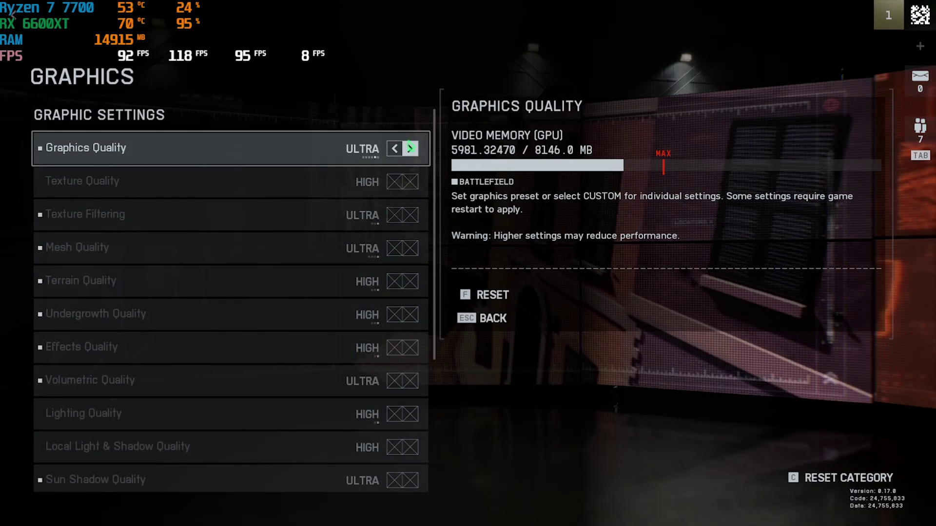
click(410, 148)
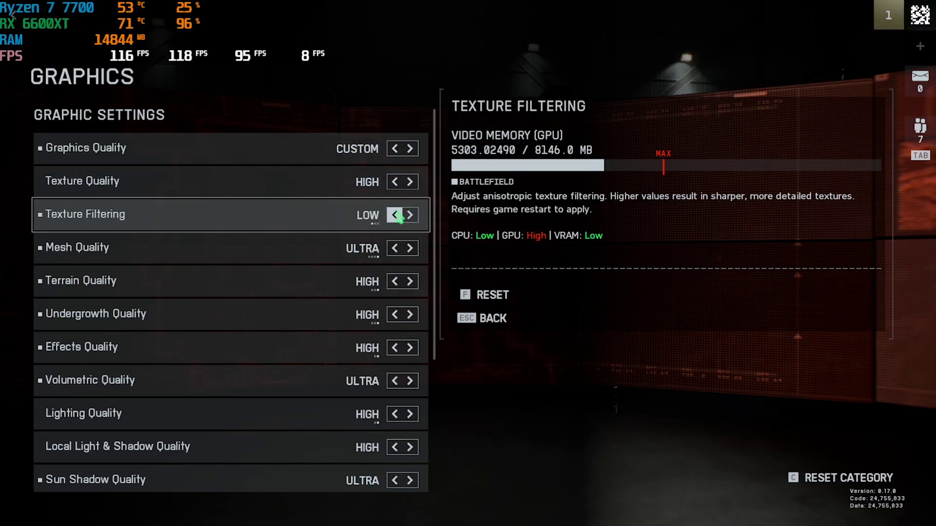
click(395, 248)
click(395, 248)
click(394, 248)
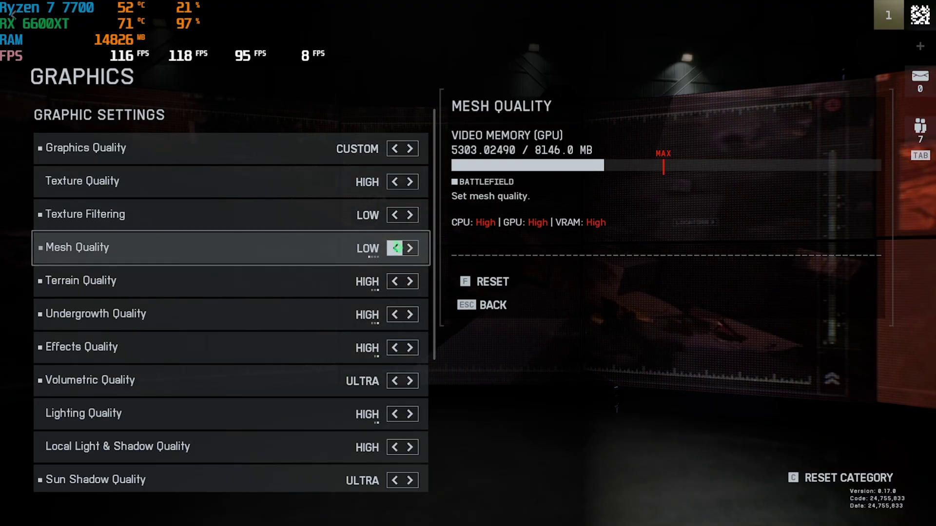
click(410, 248)
scroll(347, 254, down, 3)
click(395, 169)
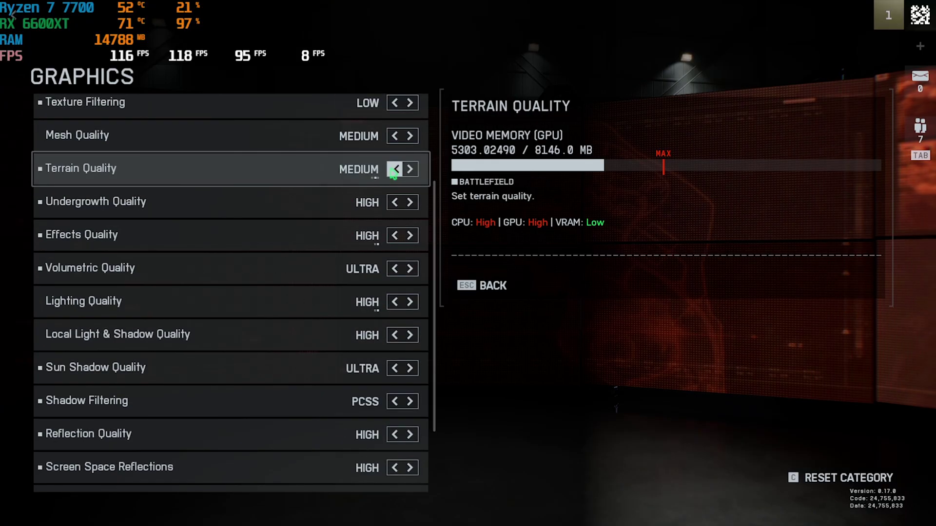
click(394, 171)
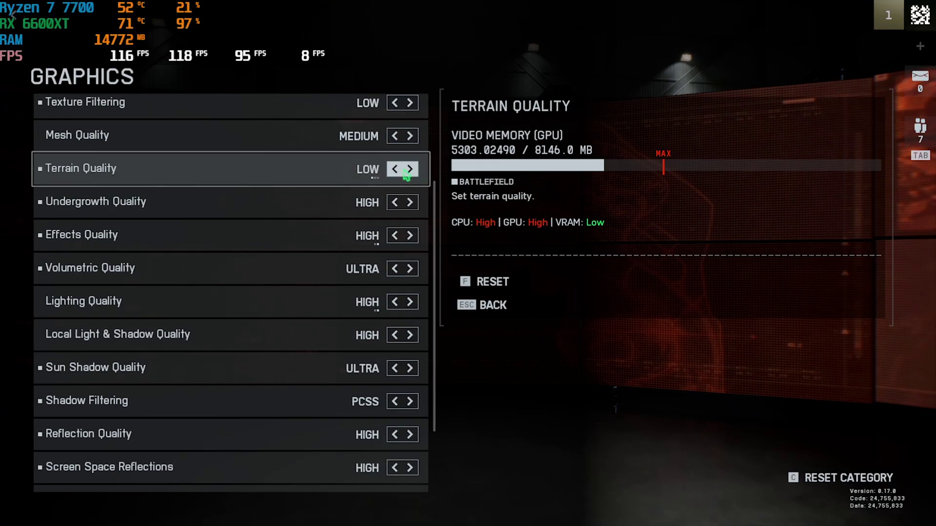
click(408, 171)
Lower Undergrowth, Effects, Volumetric, Lighting, Local Light and Shadow, and Sun Shadow quality to LOW.
click(394, 203)
click(394, 203)
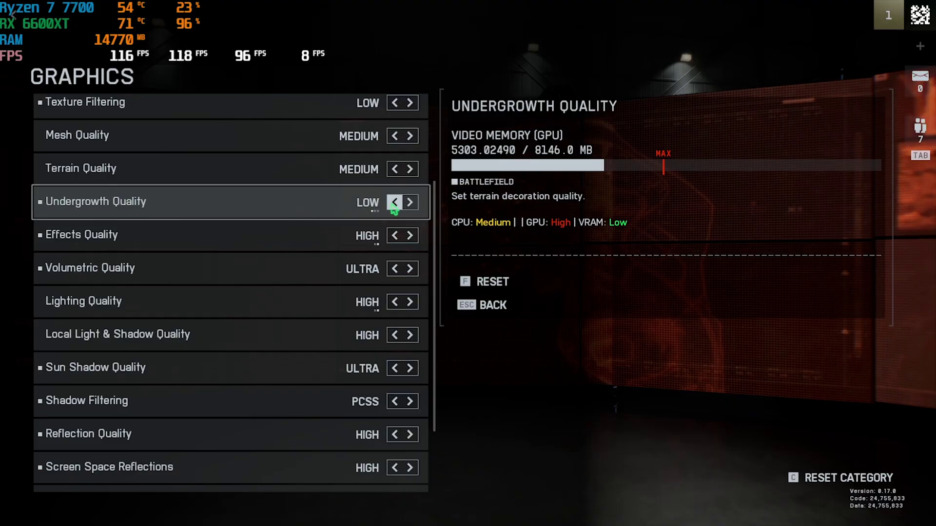
click(394, 236)
click(394, 236)
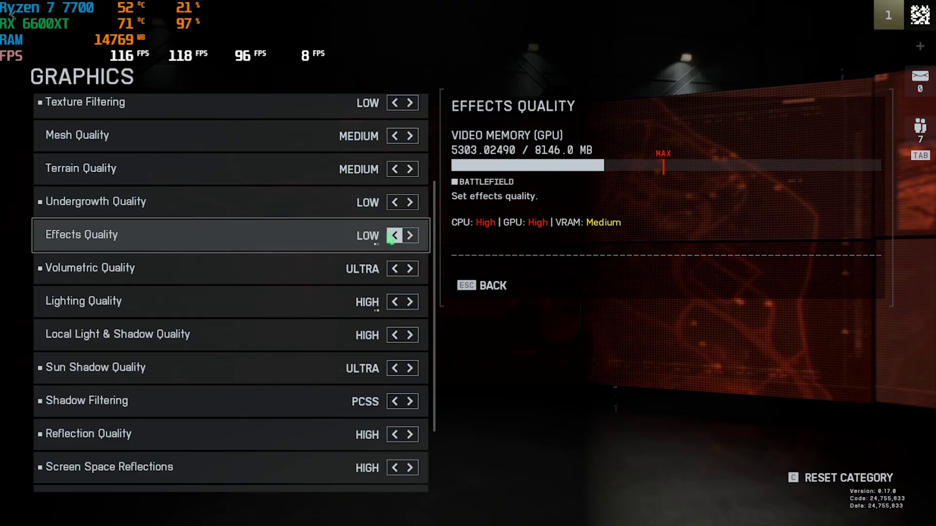
click(393, 269)
click(393, 270)
click(394, 269)
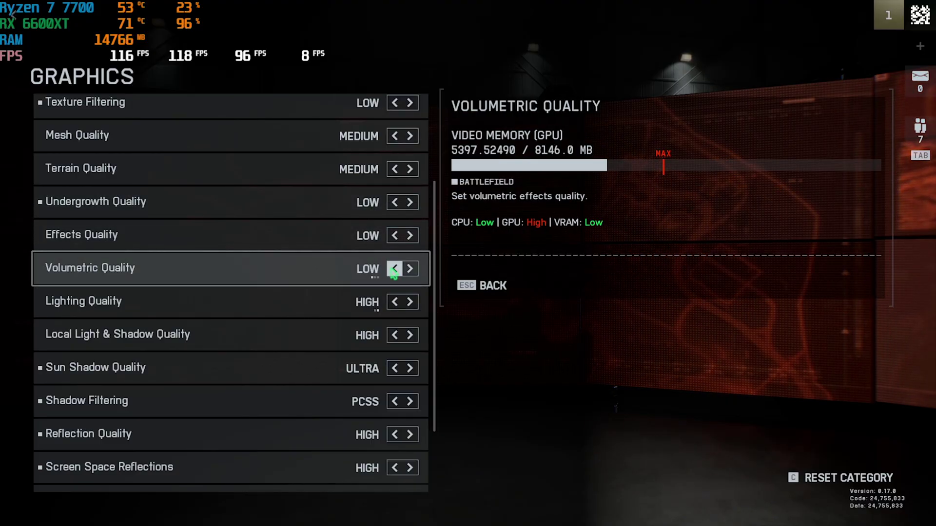
scroll(394, 258, down, 3)
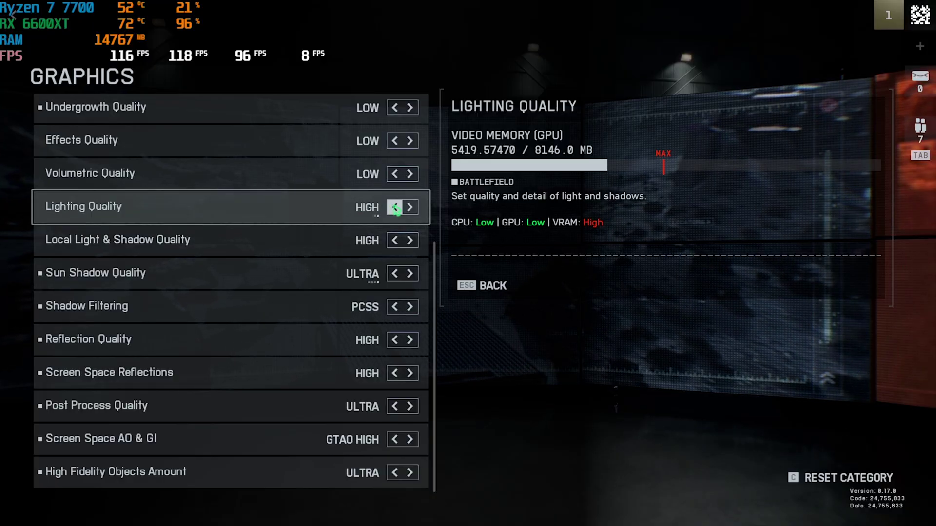
click(395, 207)
click(395, 208)
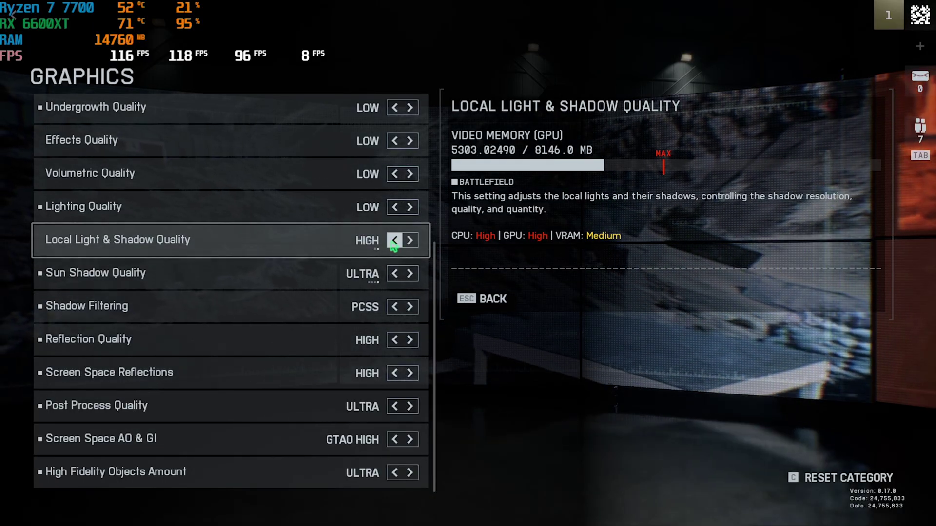
click(394, 244)
click(394, 244)
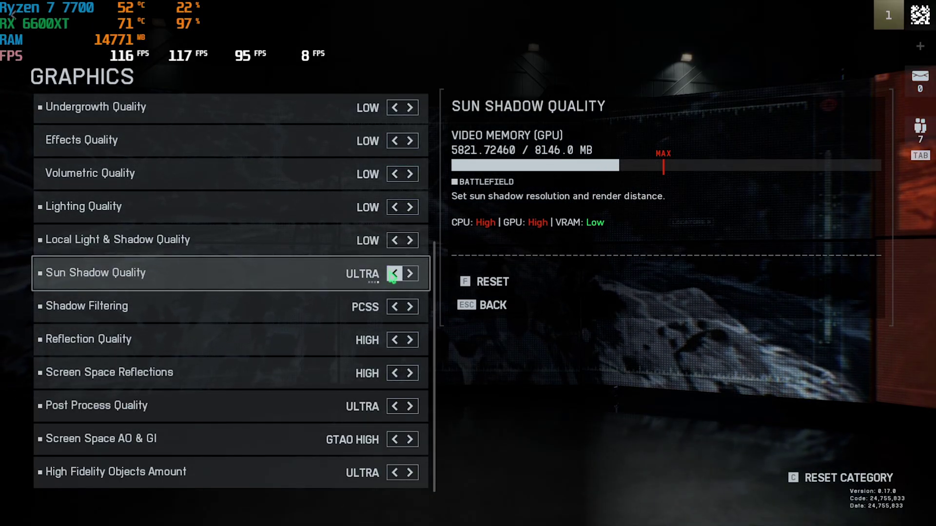
click(394, 274)
click(394, 274)
click(394, 274)
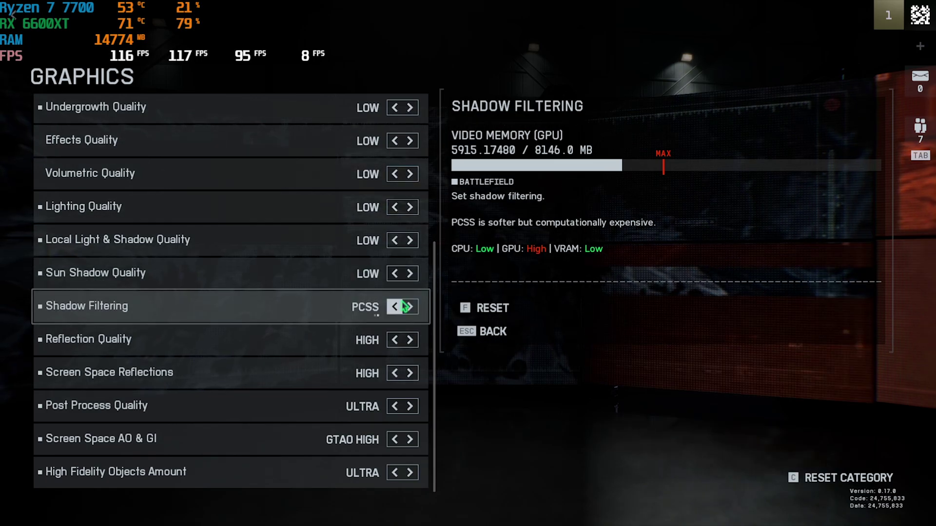
Set Shadow Filtering to PCF, Reflections LOW, Screen Space Reflections OFF, Post Process LOW.
click(402, 306)
click(395, 340)
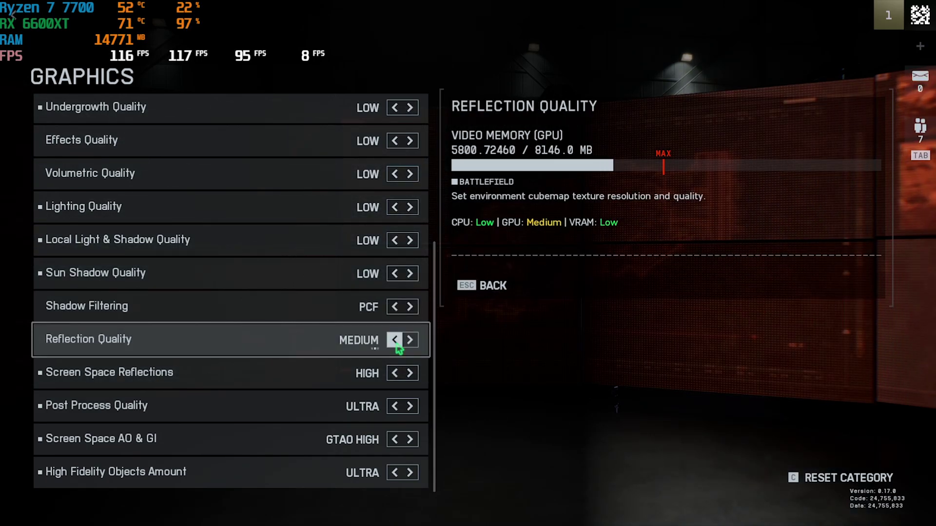
click(395, 340)
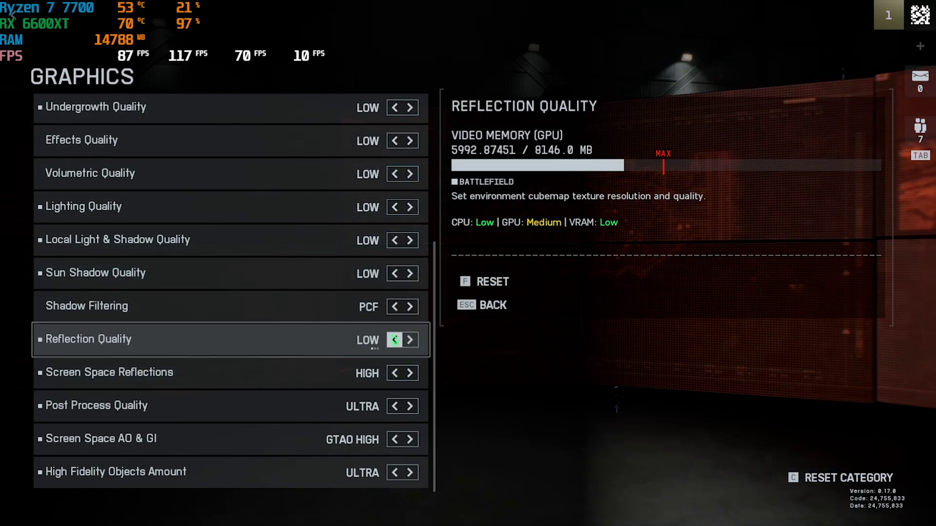
click(395, 375)
click(394, 376)
click(395, 407)
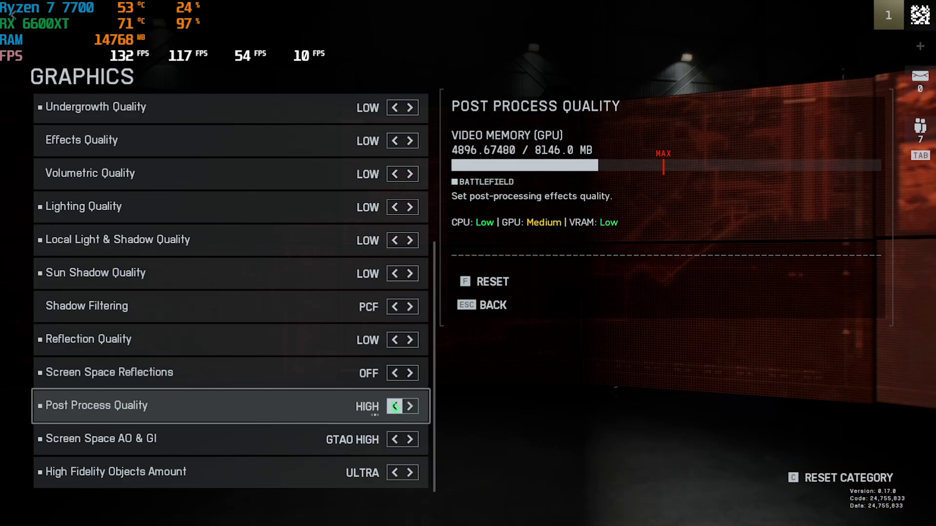
click(395, 406)
click(395, 407)
Set Screen Space AO & GI to SSGI LOW and High Fidelity Objects to MEDIUM.
click(394, 439)
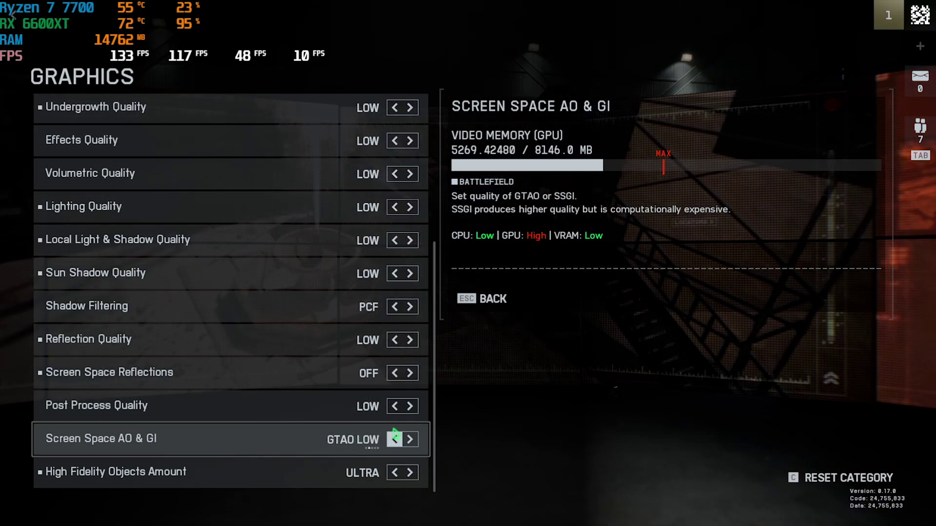
click(395, 439)
click(395, 439)
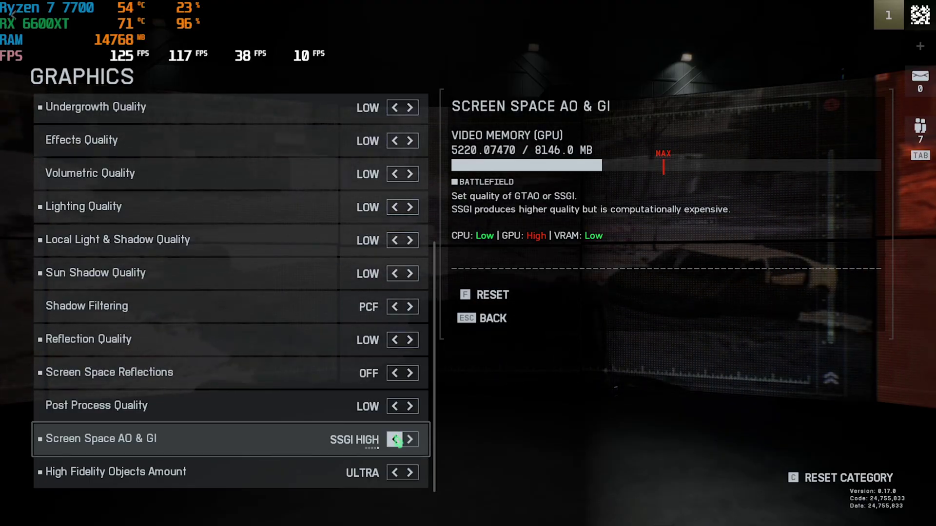
click(395, 440)
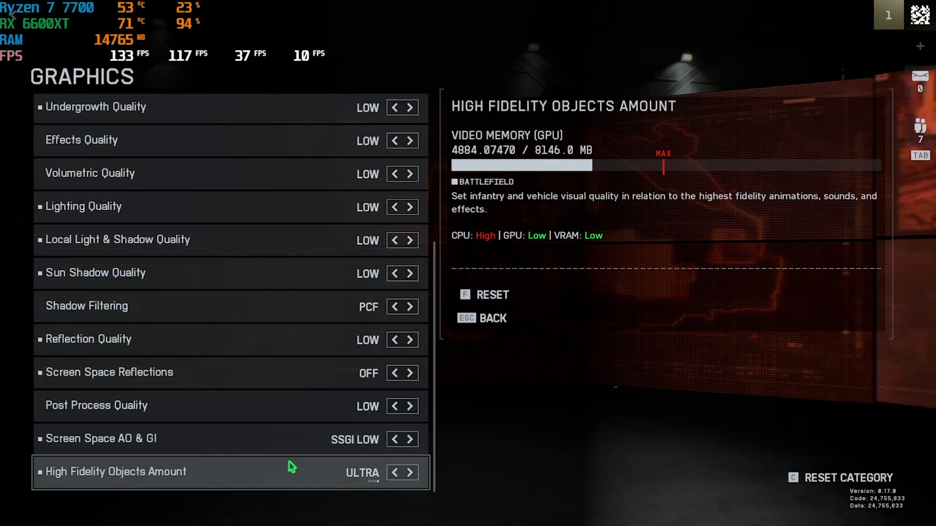
click(395, 473)
click(394, 472)
click(395, 473)
Back on Visuals, drag Field Of View to 90, World/Weapon Motion Blur to 0, Camera Shake to 20.
key(Escape)
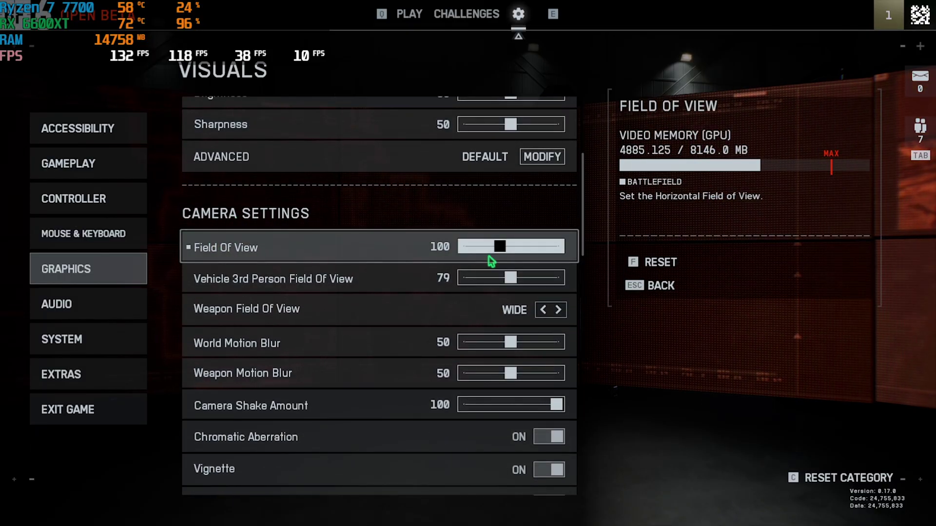
drag(503, 250, 476, 257)
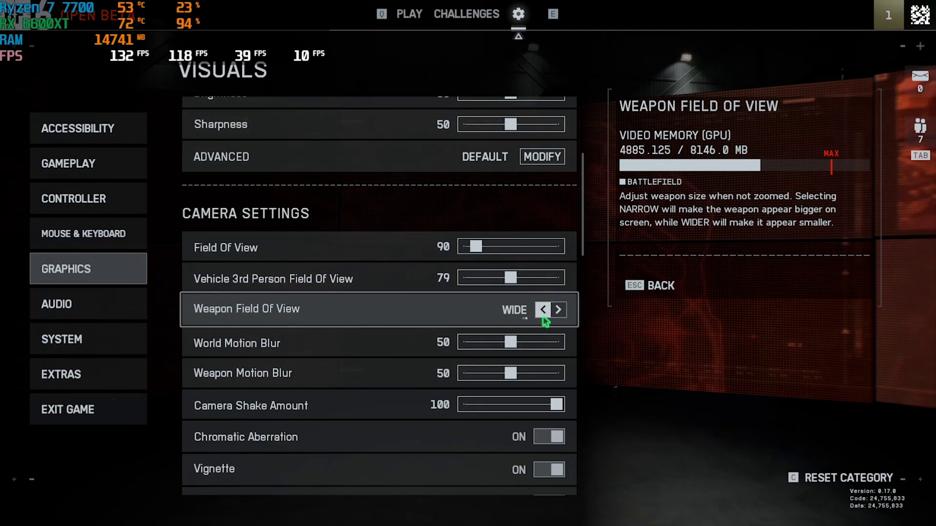
drag(509, 342, 454, 347)
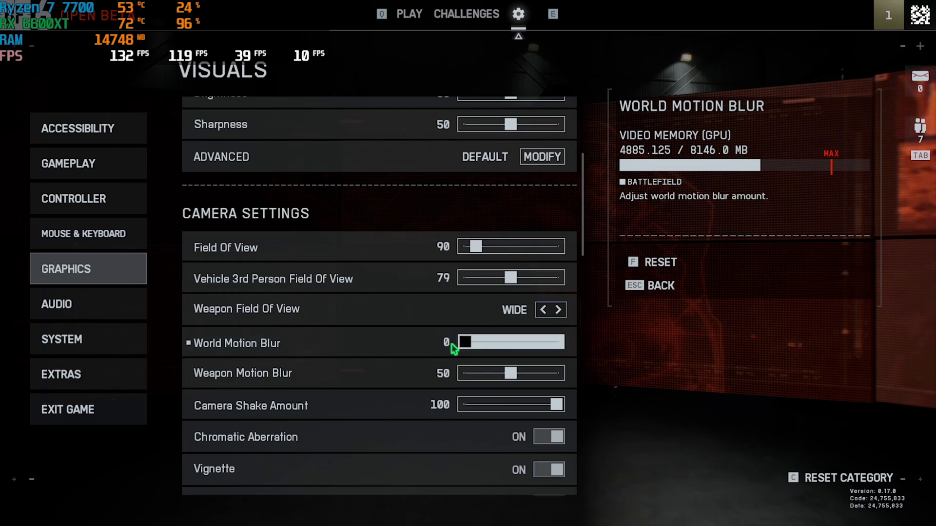
drag(507, 374, 457, 376)
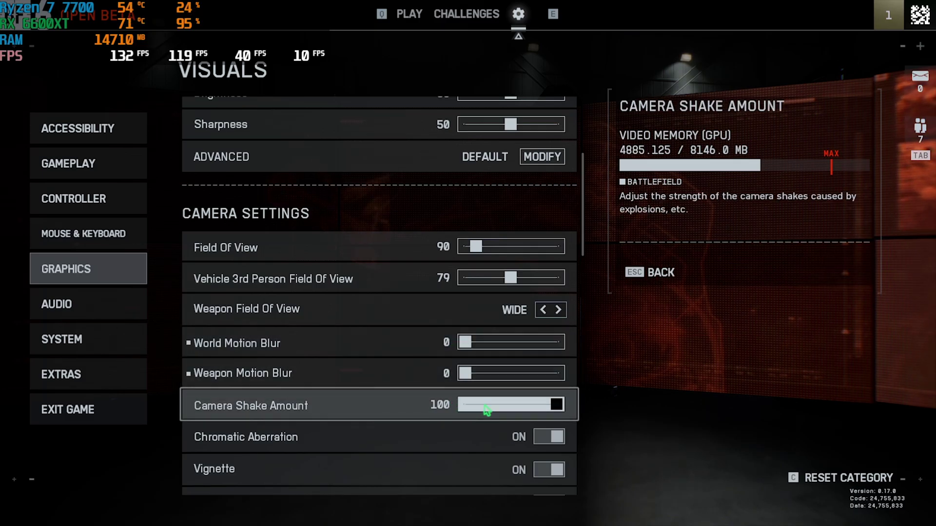
drag(542, 412, 449, 417)
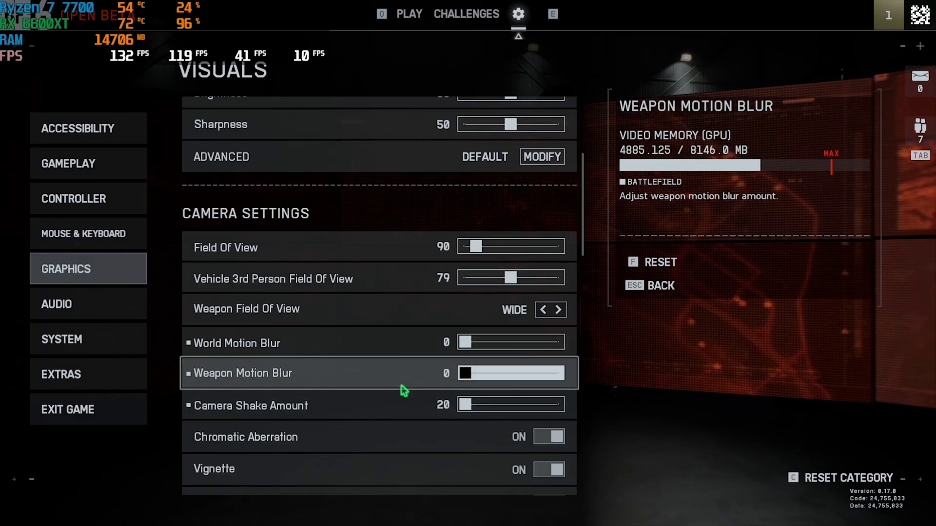
Scroll down through the Display, Interface and HUD settings and back up slightly.
scroll(404, 390, down, 3)
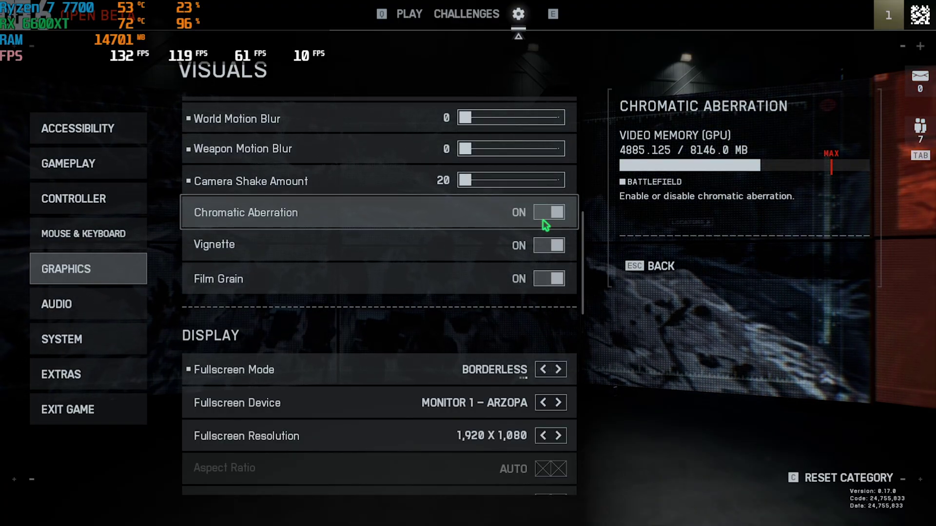
scroll(380, 137, down, 5)
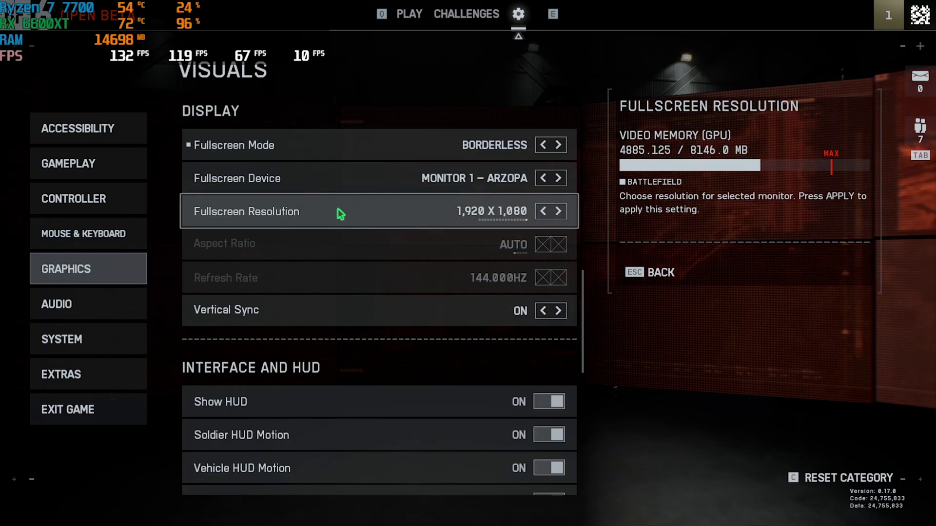
scroll(549, 317, down, 2)
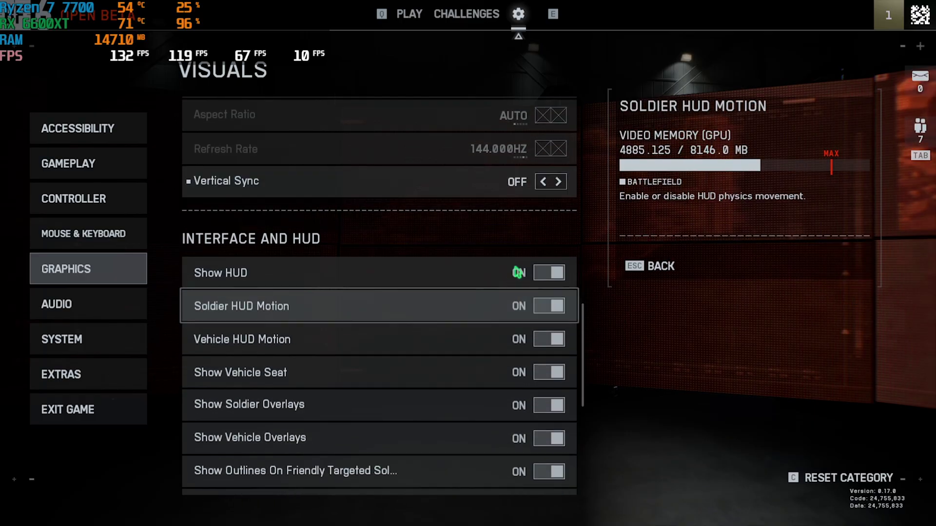
scroll(549, 182, down, 2)
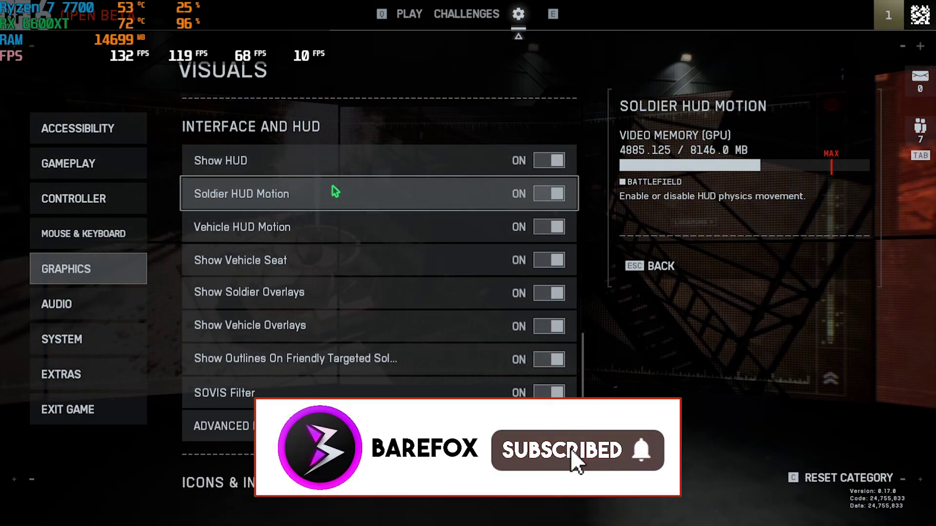
scroll(336, 192, down, 2)
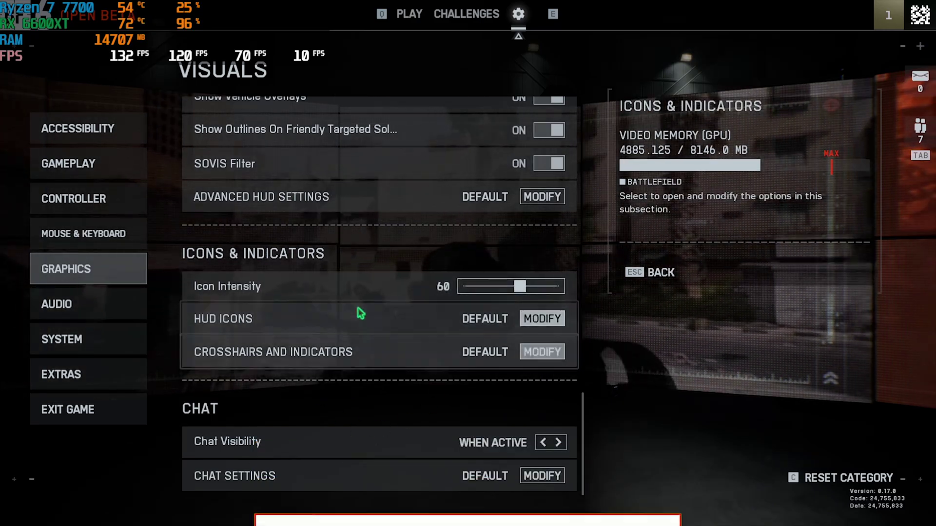
scroll(333, 371, up, 3)
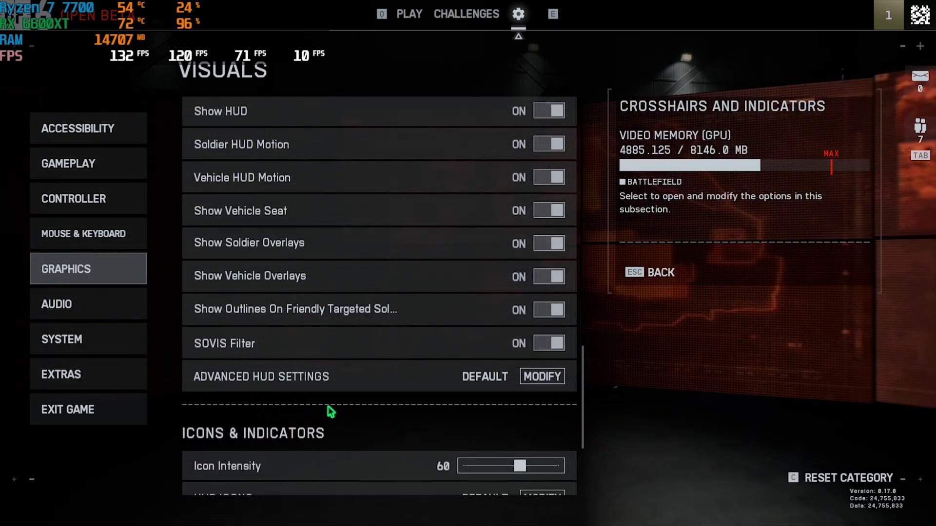